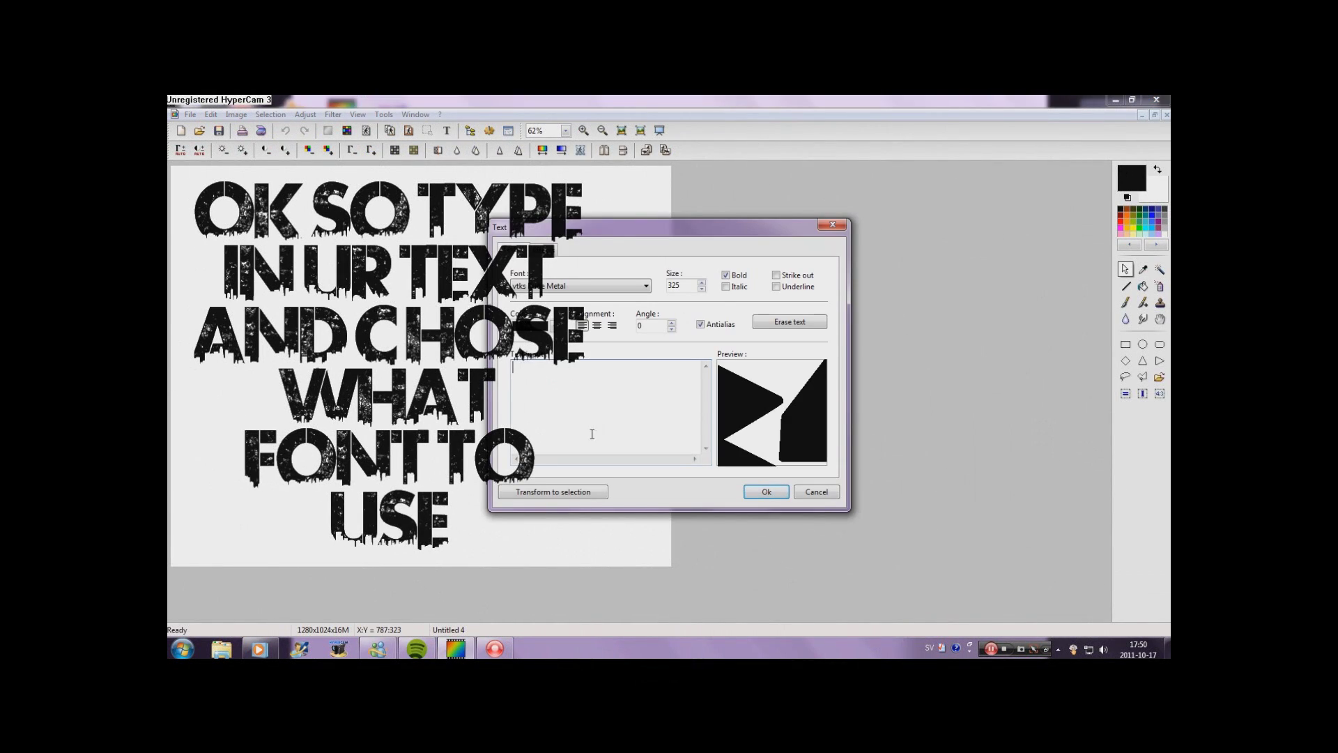
# Step: Place ZENIOX in vtks Rude Metal at size 325, then remove it to reopen the text settings
pyautogui.write('NIOX')
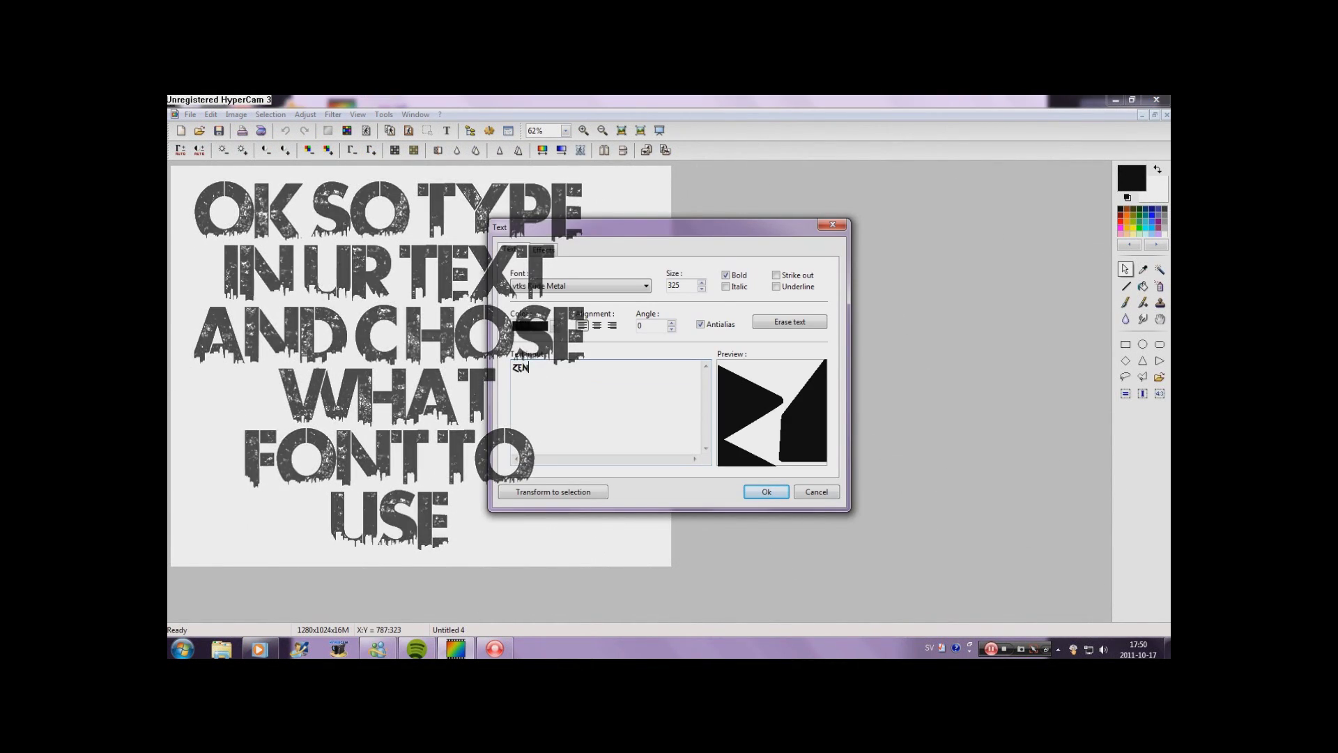
pyautogui.click(767, 492)
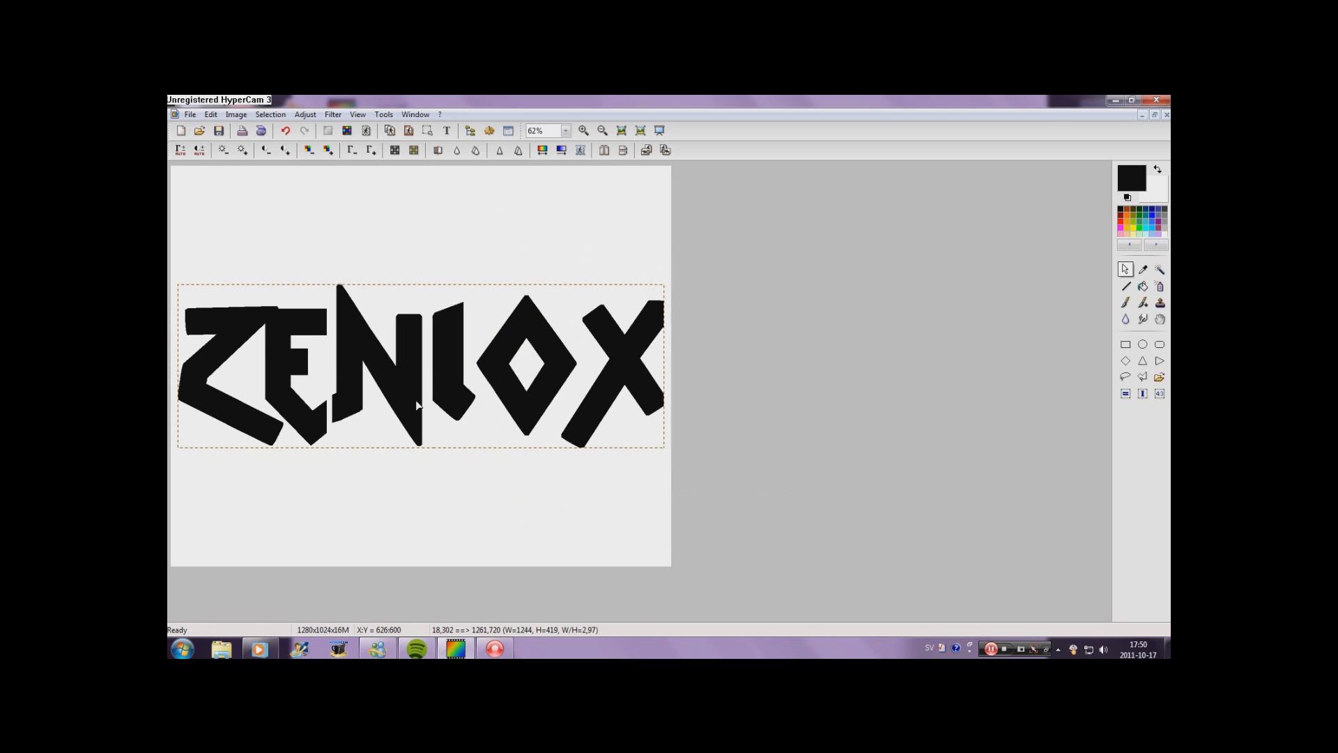
pyautogui.rightClick(410, 389)
pyautogui.click(456, 454)
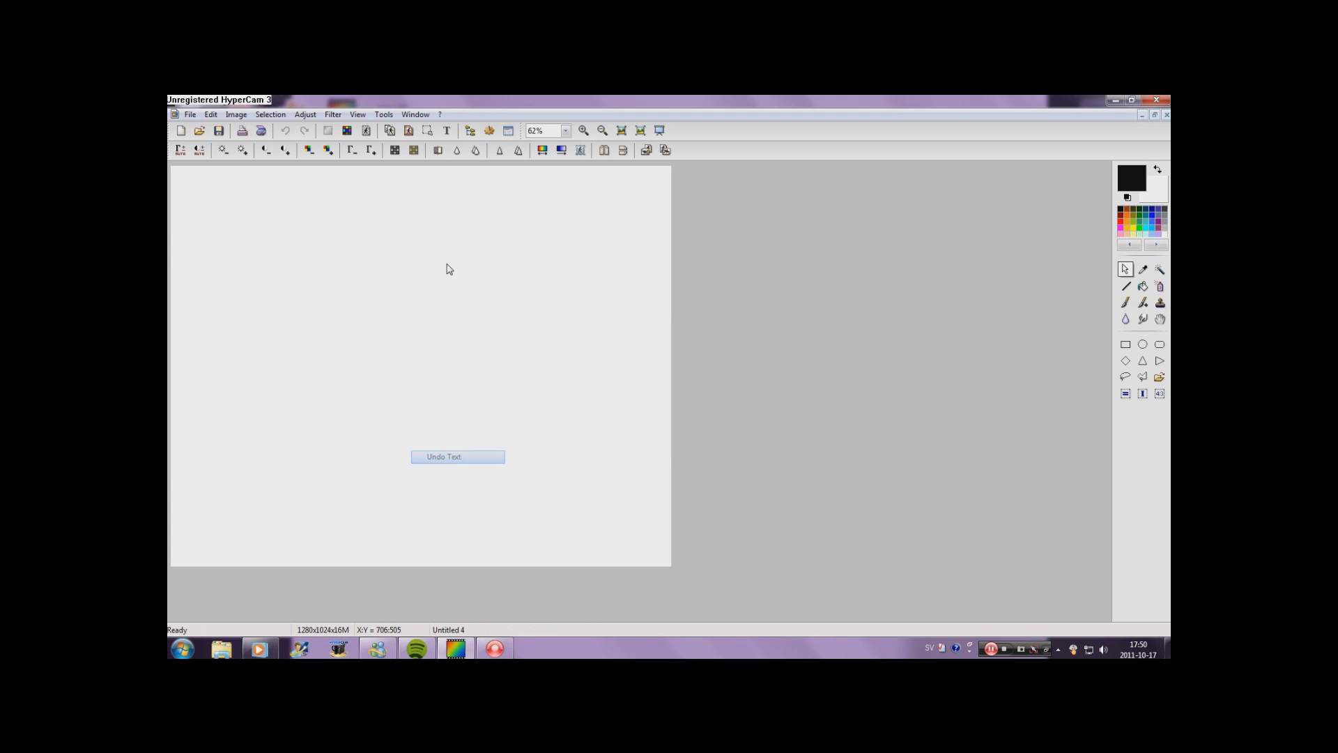
# Step: Re-place ZENIOX with Bold turned off and move it higher on the canvas
pyautogui.click(726, 276)
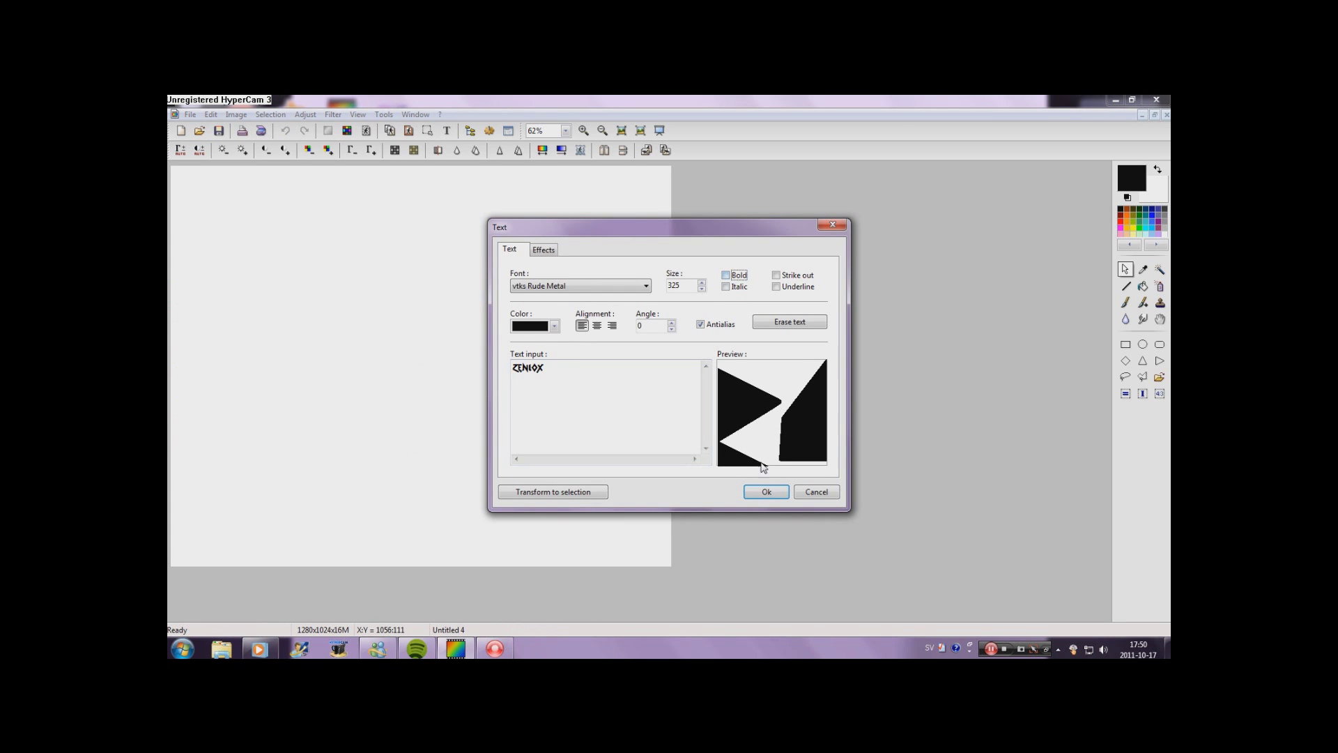
pyautogui.click(759, 495)
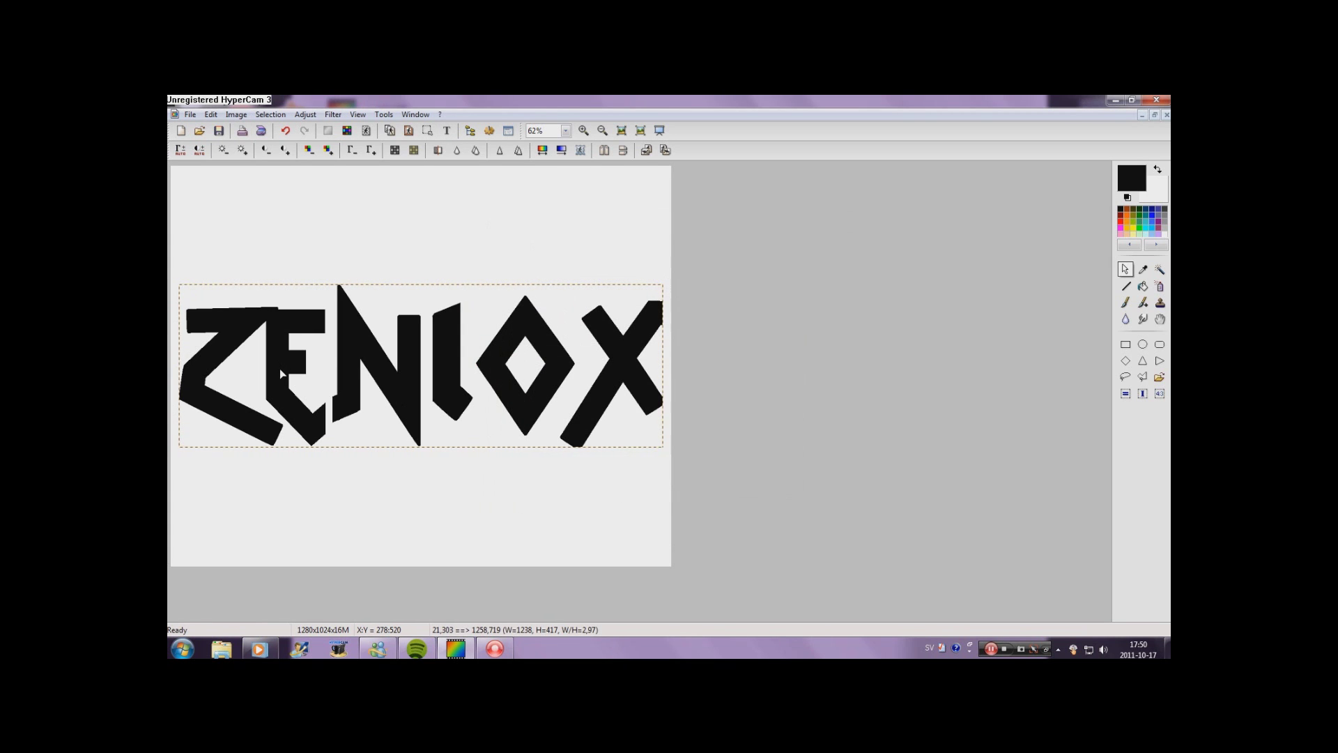
pyautogui.moveTo(278, 368); pyautogui.dragTo(278, 326)
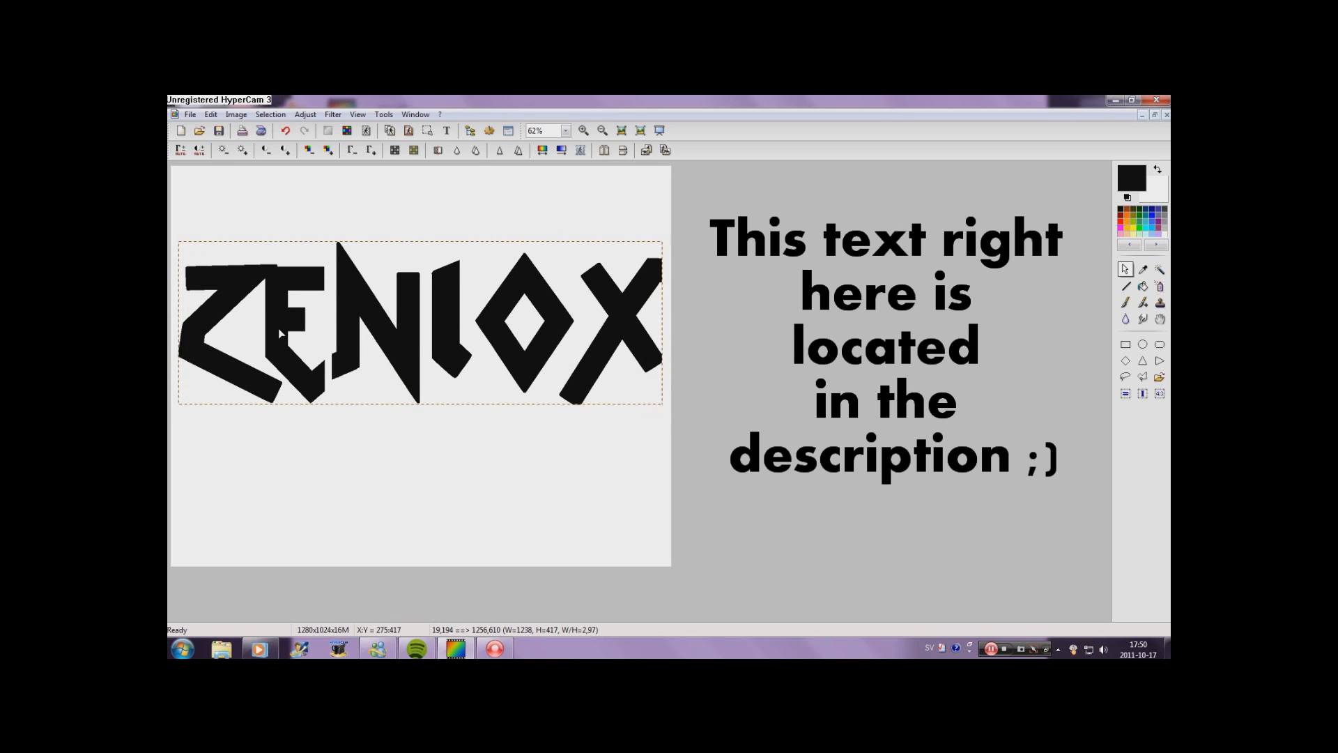
# Step: Nudge the ZENIOX text upward and add a second identical Rude Metal ZENIOX text
pyautogui.moveTo(279, 332); pyautogui.dragTo(279, 320)
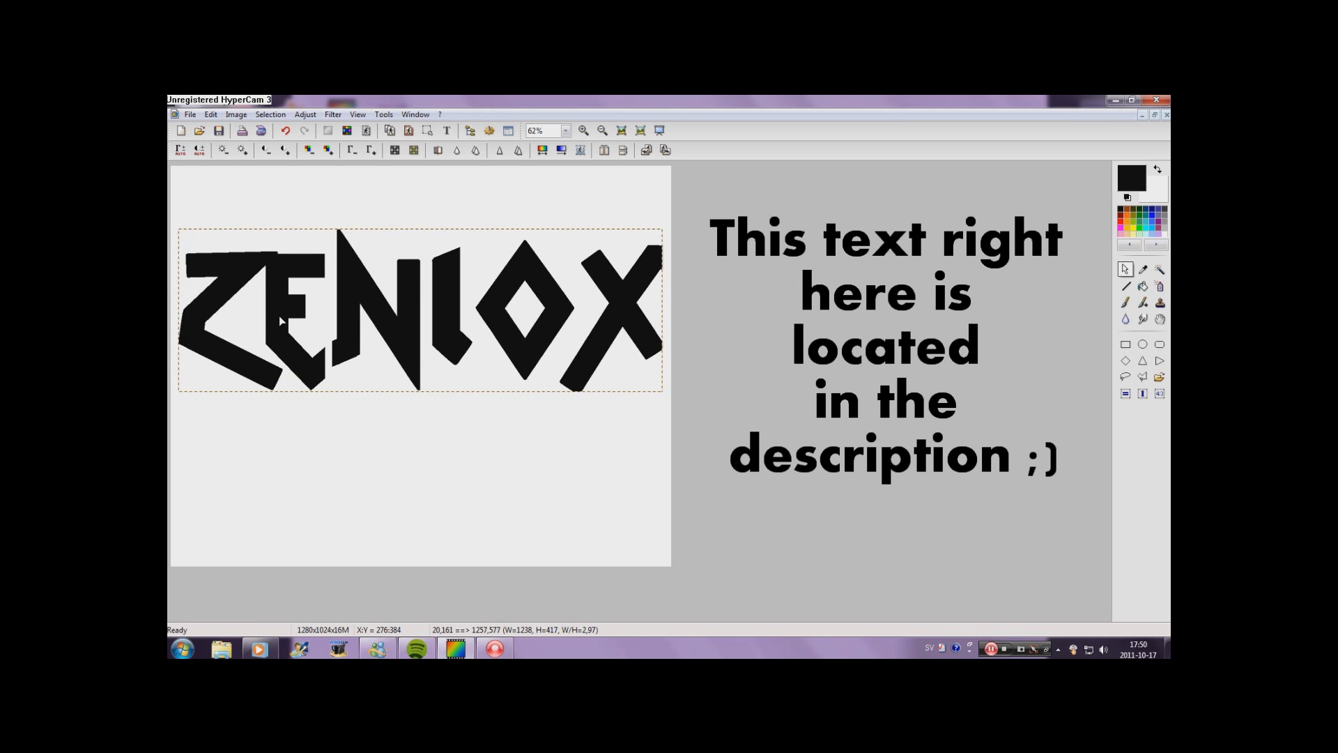
pyautogui.click(447, 130)
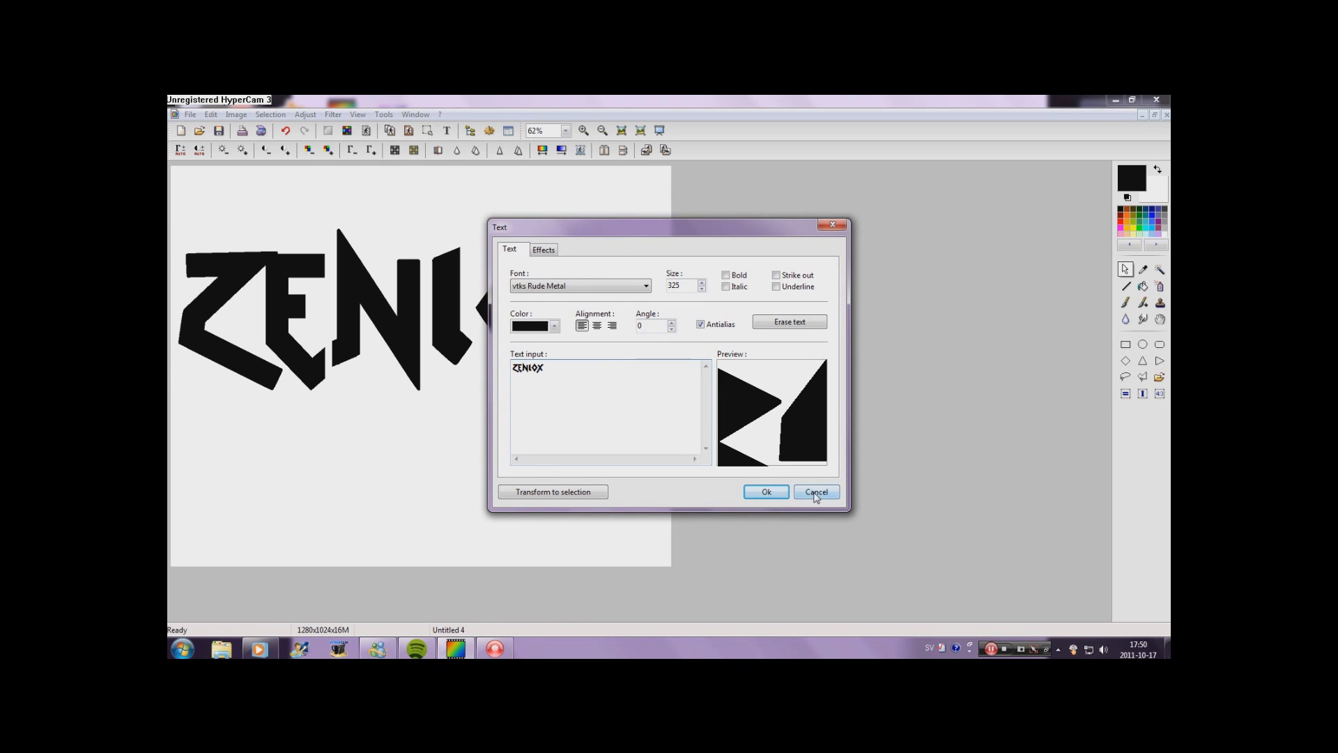
pyautogui.click(766, 492)
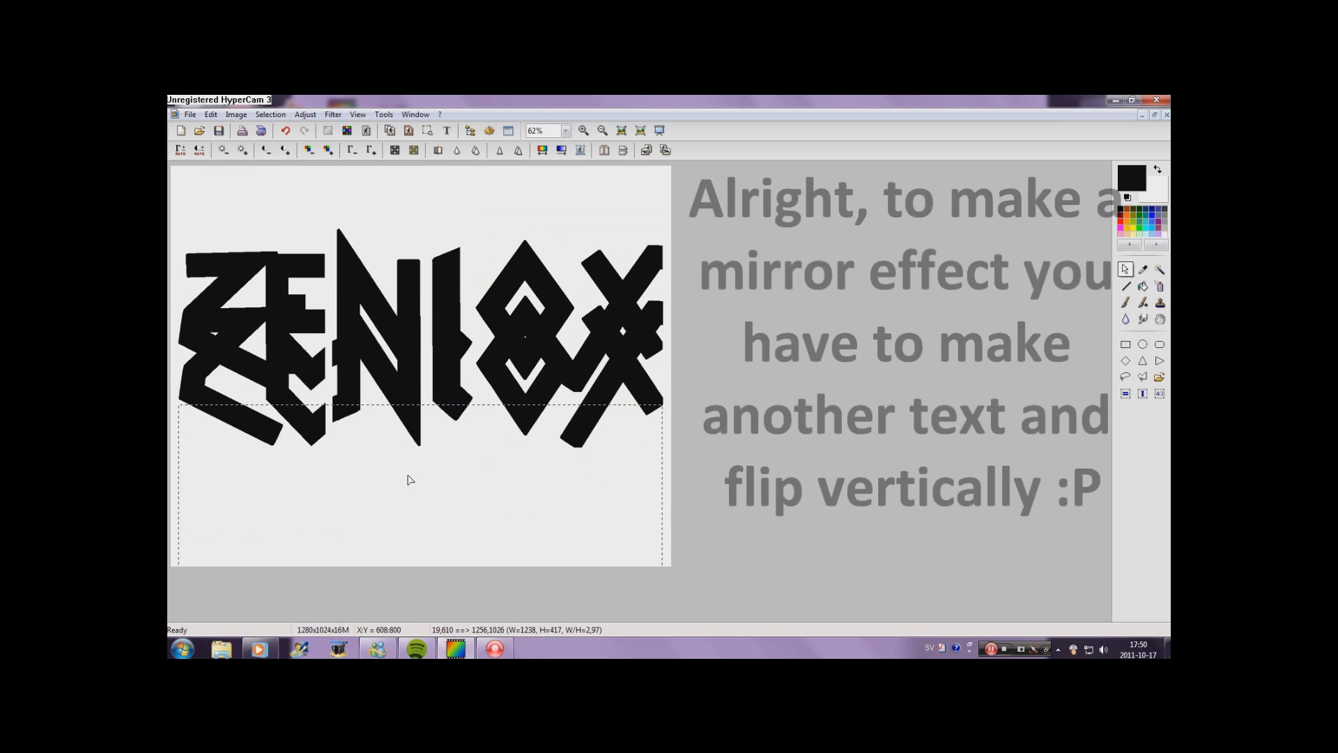
pyautogui.rightClick(413, 461)
pyautogui.moveTo(447, 499)
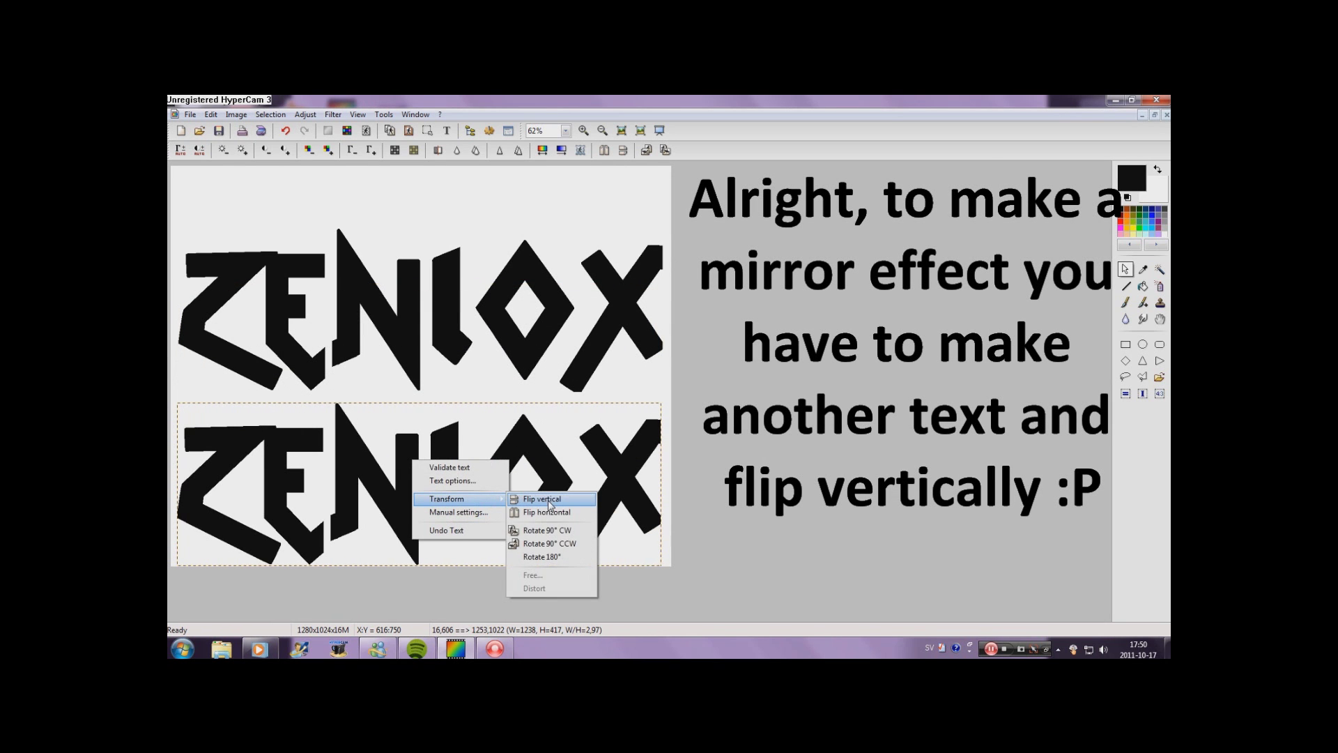
# Step: Flip the second ZENIOX vertically, set it below the original and validate it
pyautogui.click(550, 500)
pyautogui.moveTo(415, 445); pyautogui.dragTo(416, 443)
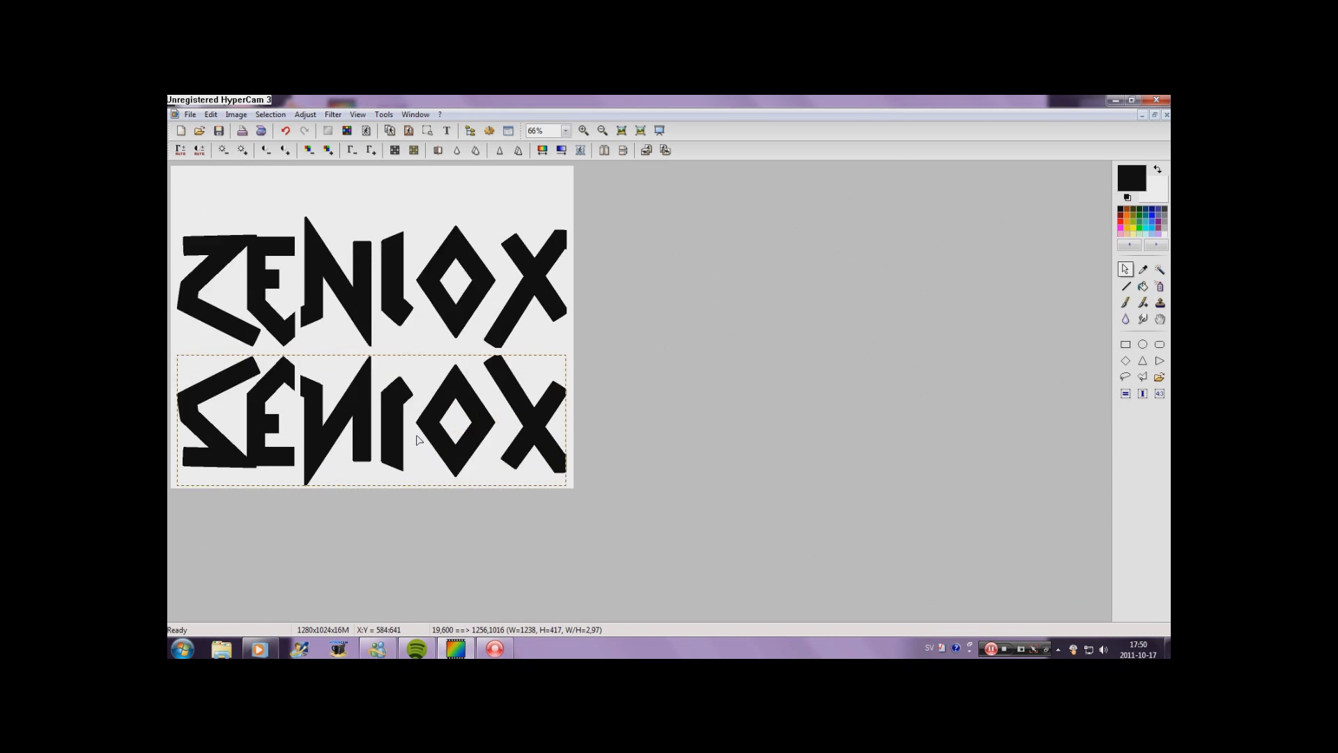
pyautogui.scroll(2, 487, 432)
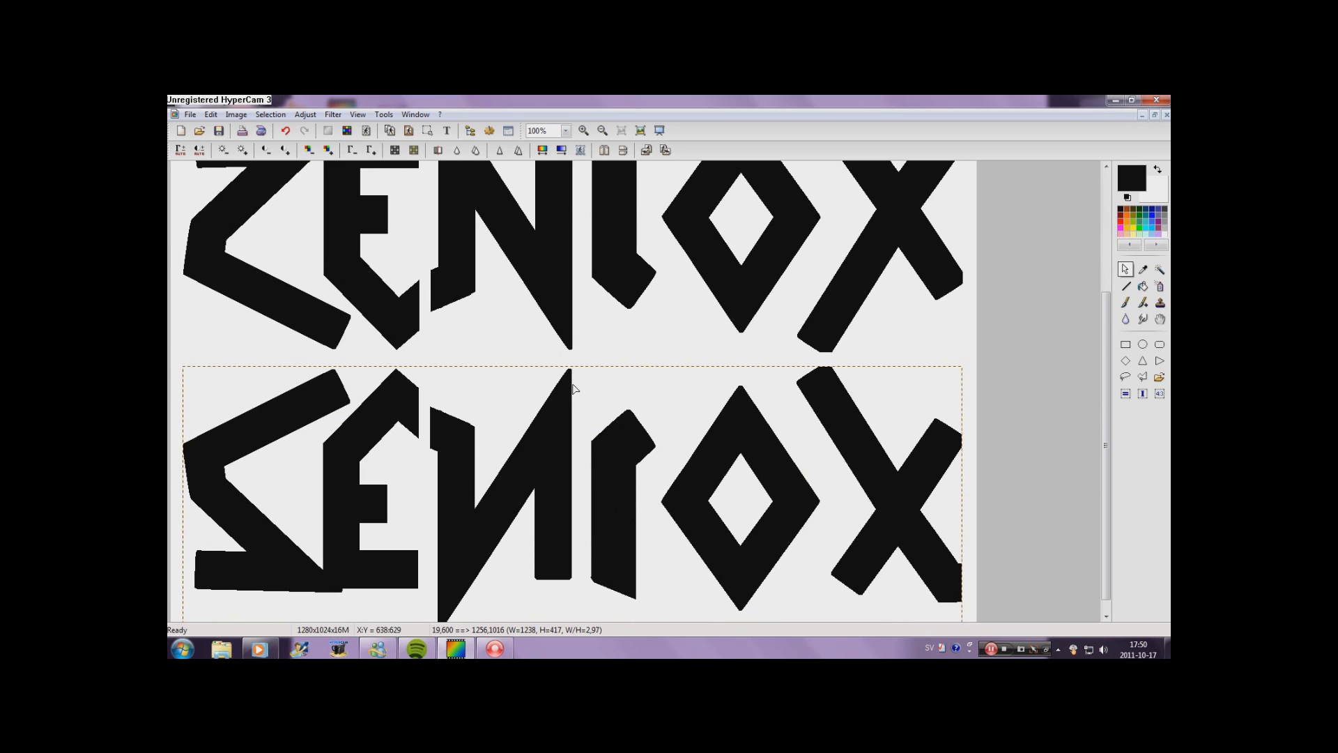
pyautogui.click(428, 131)
# Step: Zoom out to 50% and Magic Wand-select the letter Z of the top word
pyautogui.click(602, 131)
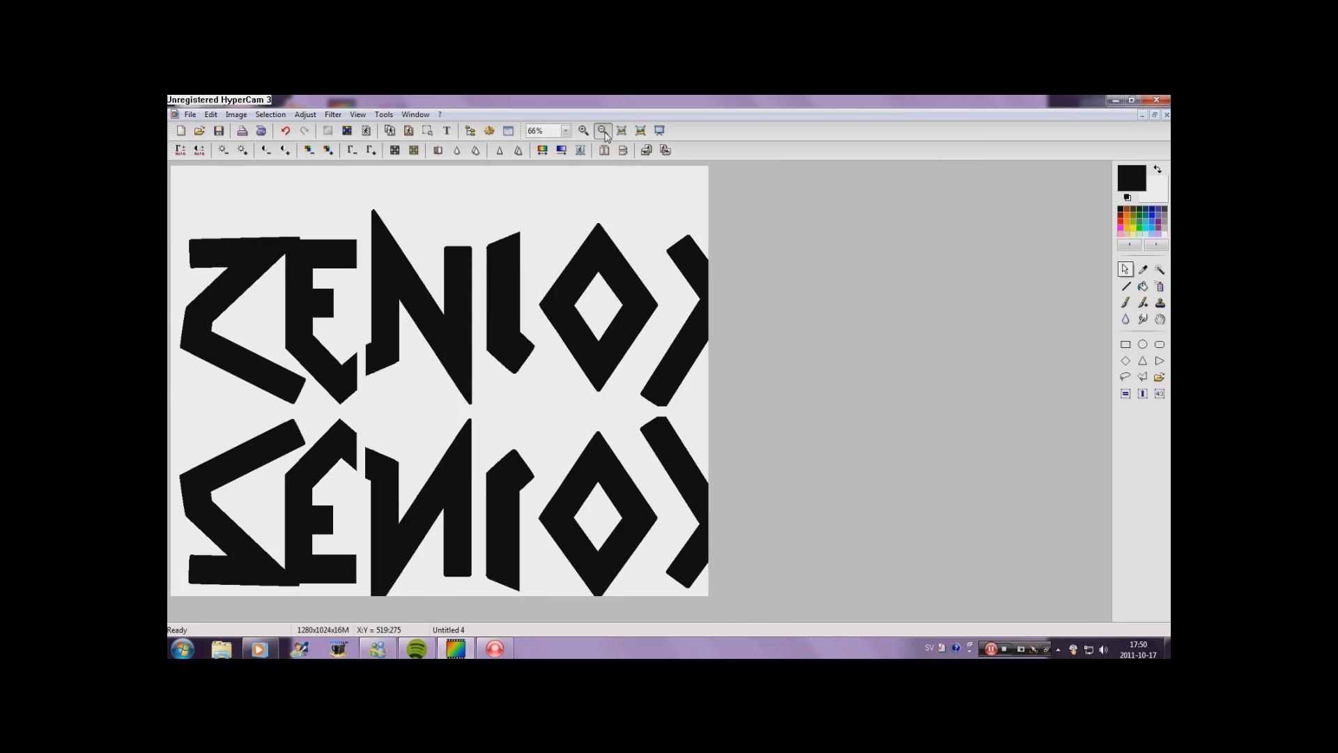
pyautogui.click(602, 131)
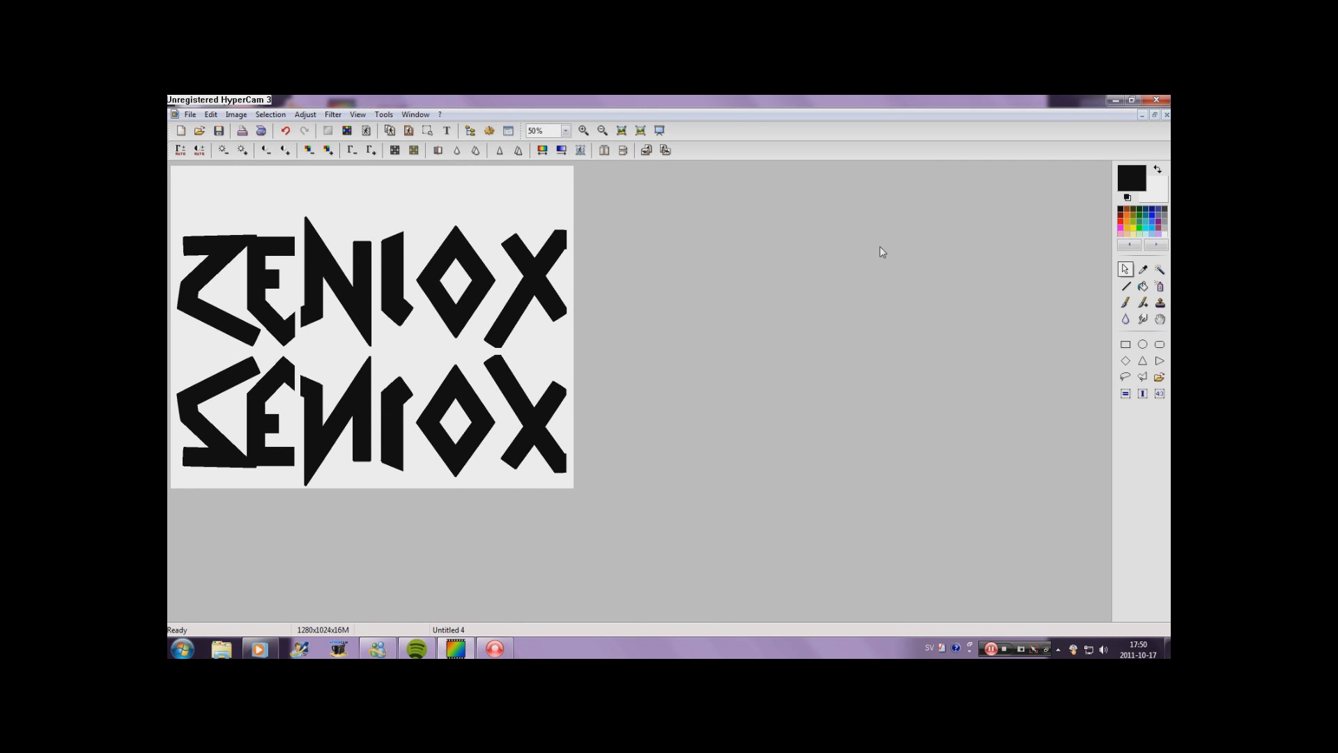
pyautogui.click(1159, 269)
pyautogui.click(224, 252)
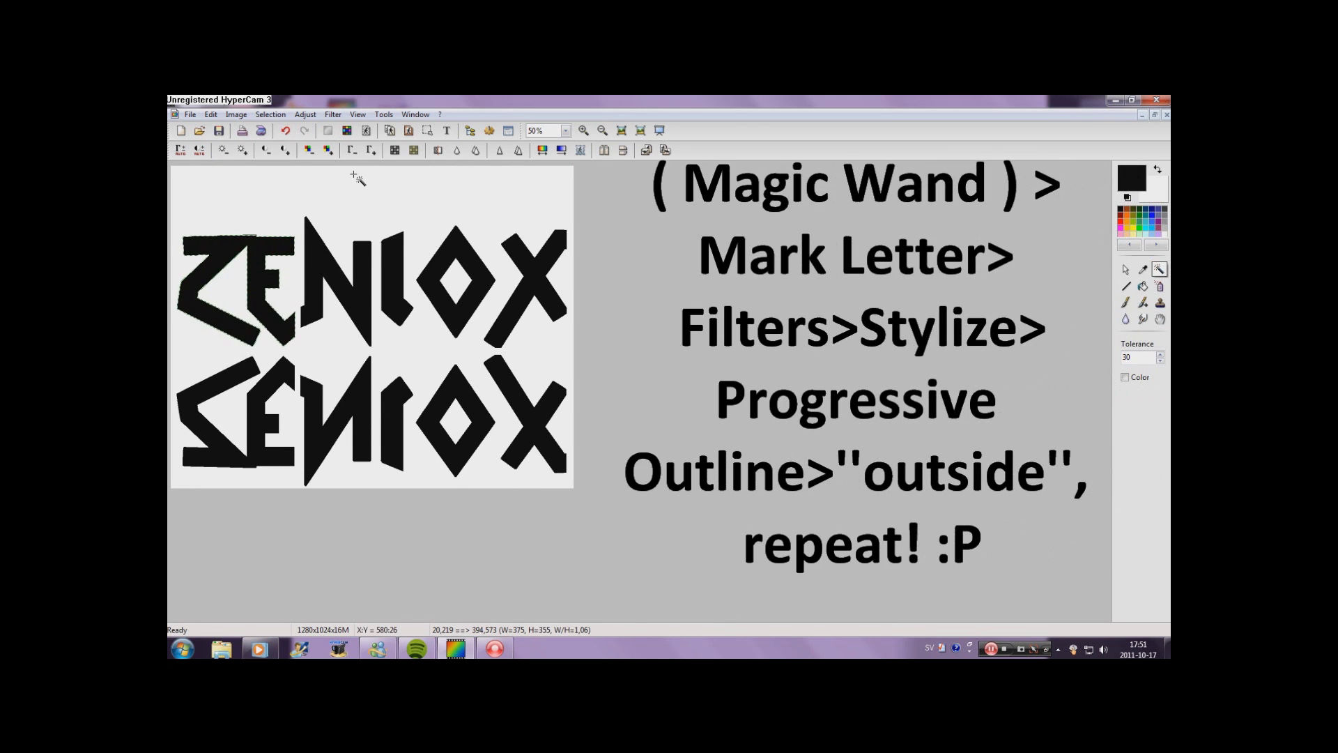
# Step: Give the letter Z a red Progressive contour glow, width 25, outside, blurred
pyautogui.click(332, 114)
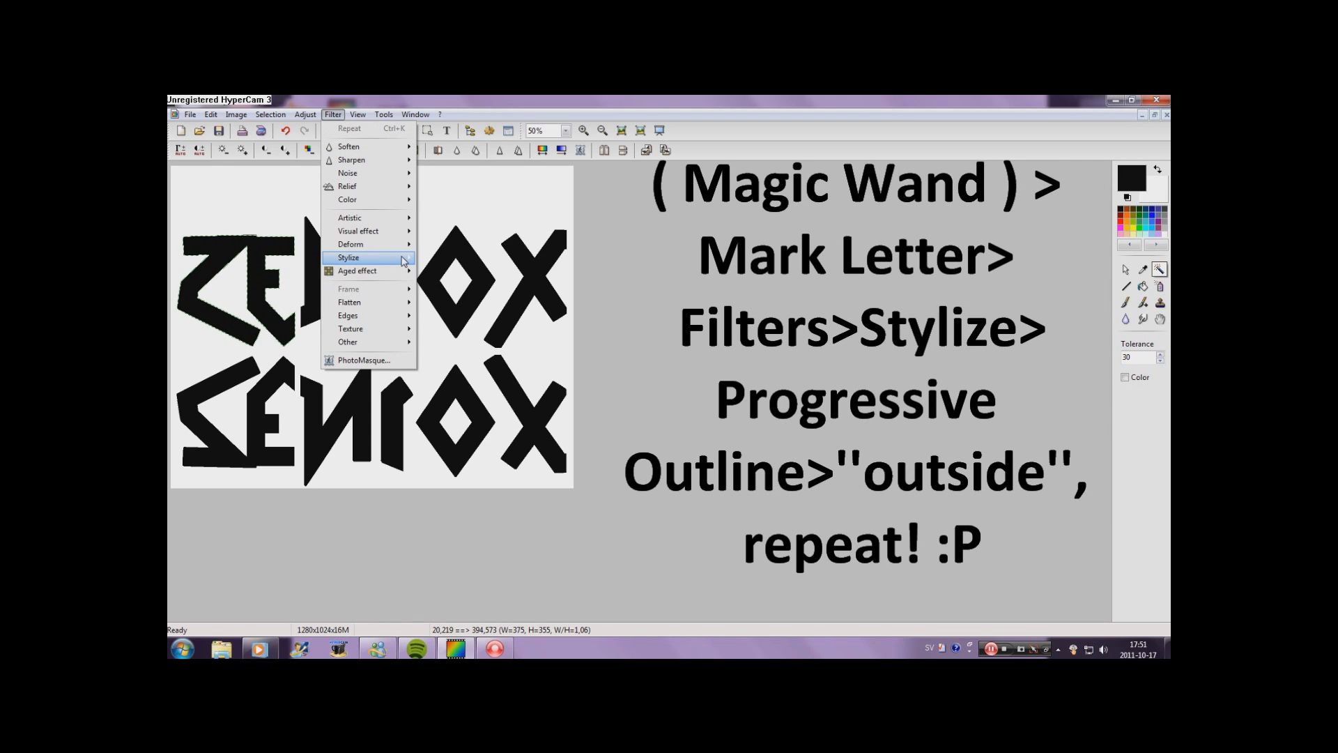
pyautogui.moveTo(356, 258)
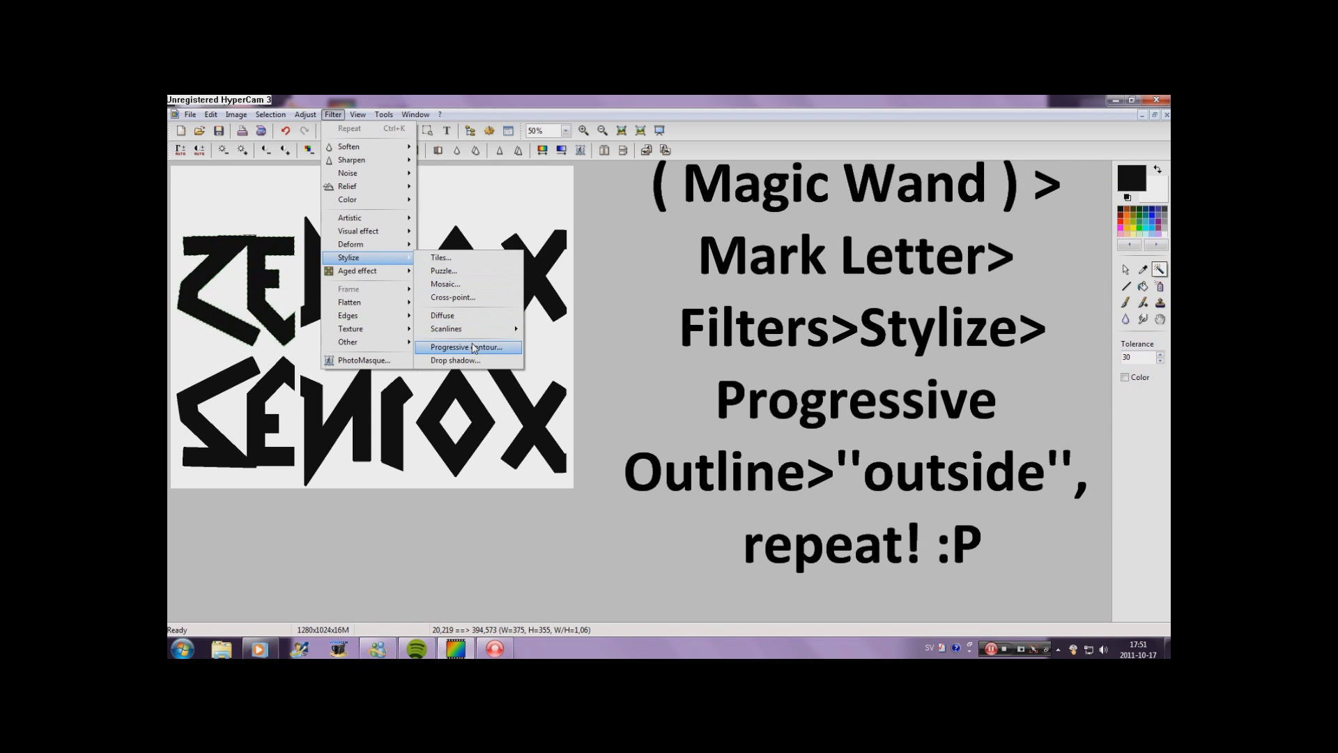
pyautogui.click(473, 349)
pyautogui.click(668, 445)
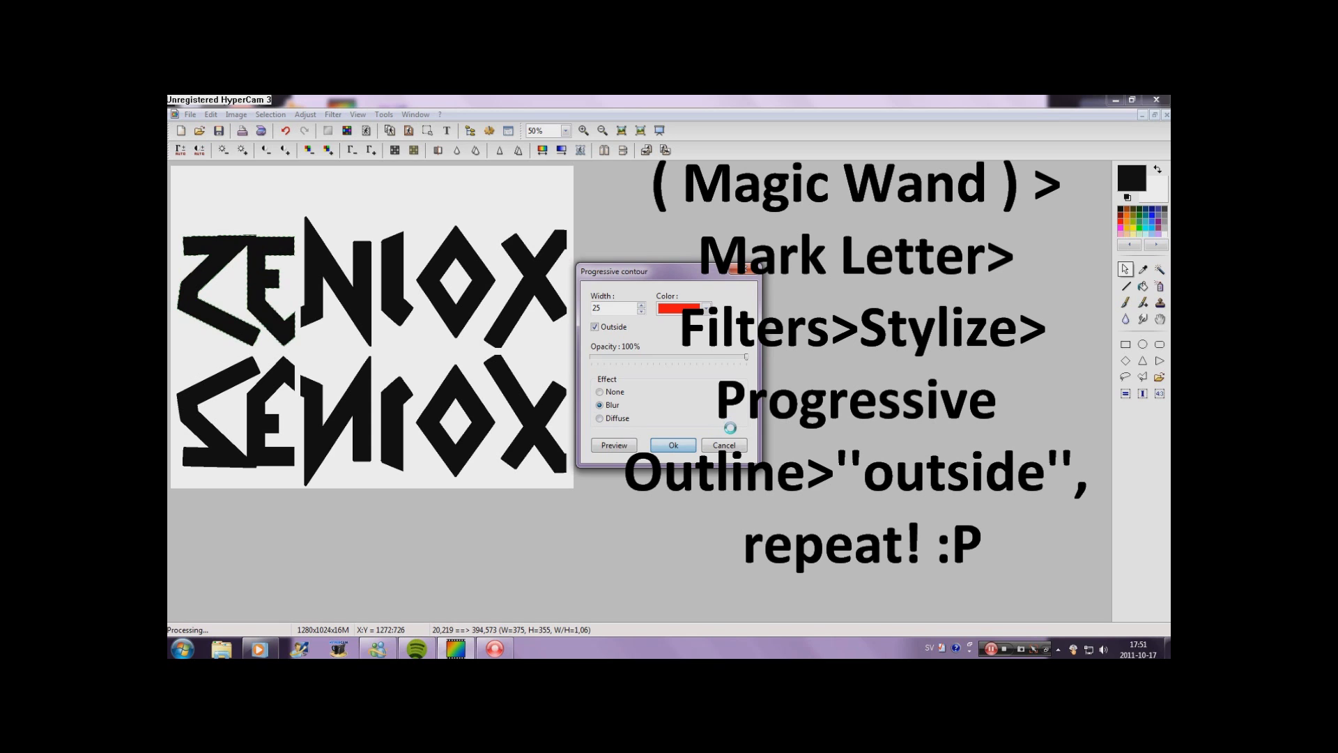
# Step: Select the letter N with the Magic Wand and give it the same red blurred contour
pyautogui.click(1160, 269)
pyautogui.click(350, 283)
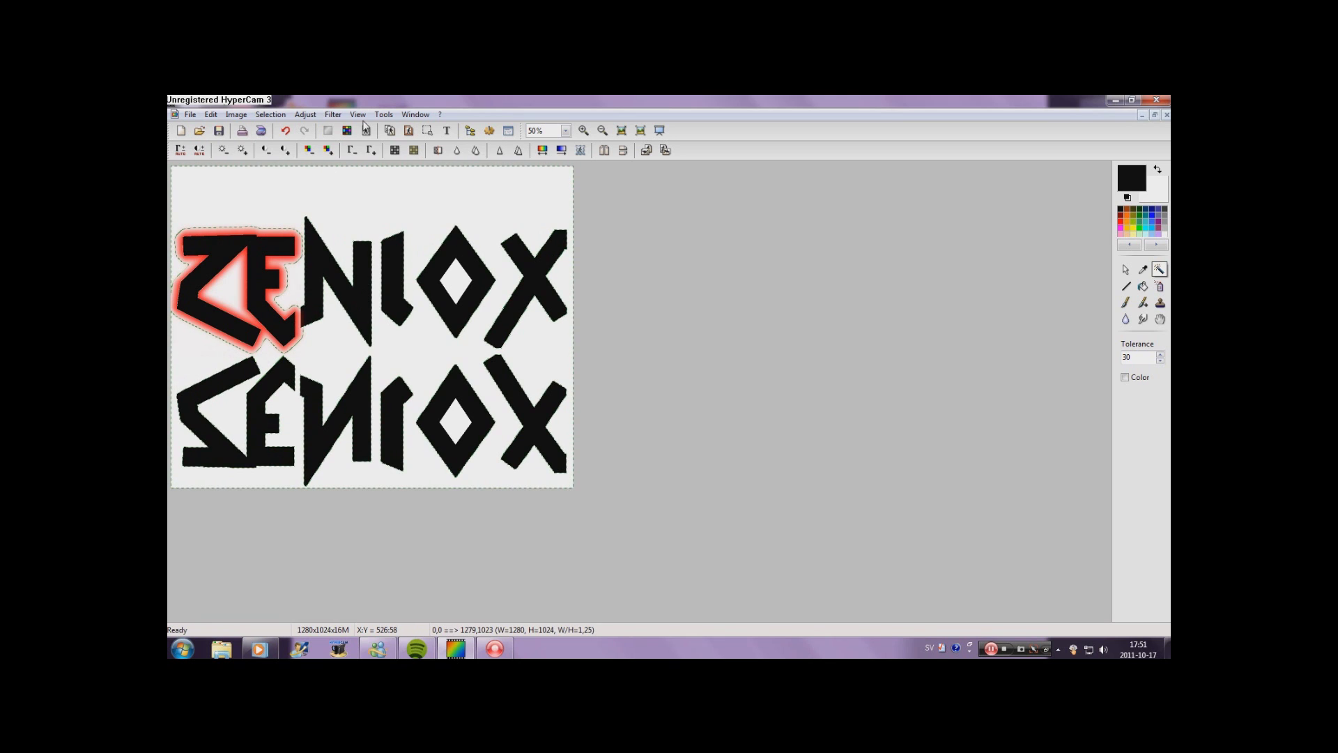
pyautogui.click(352, 296)
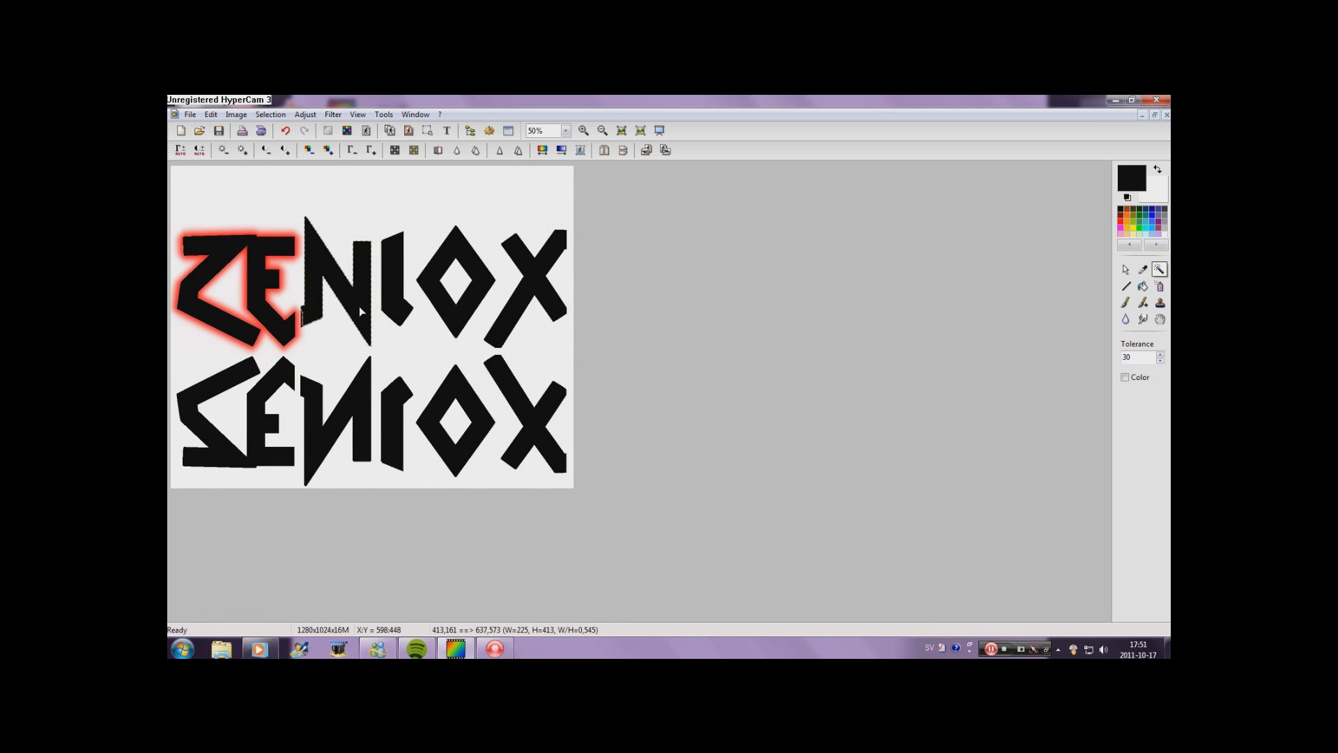
pyautogui.click(333, 114)
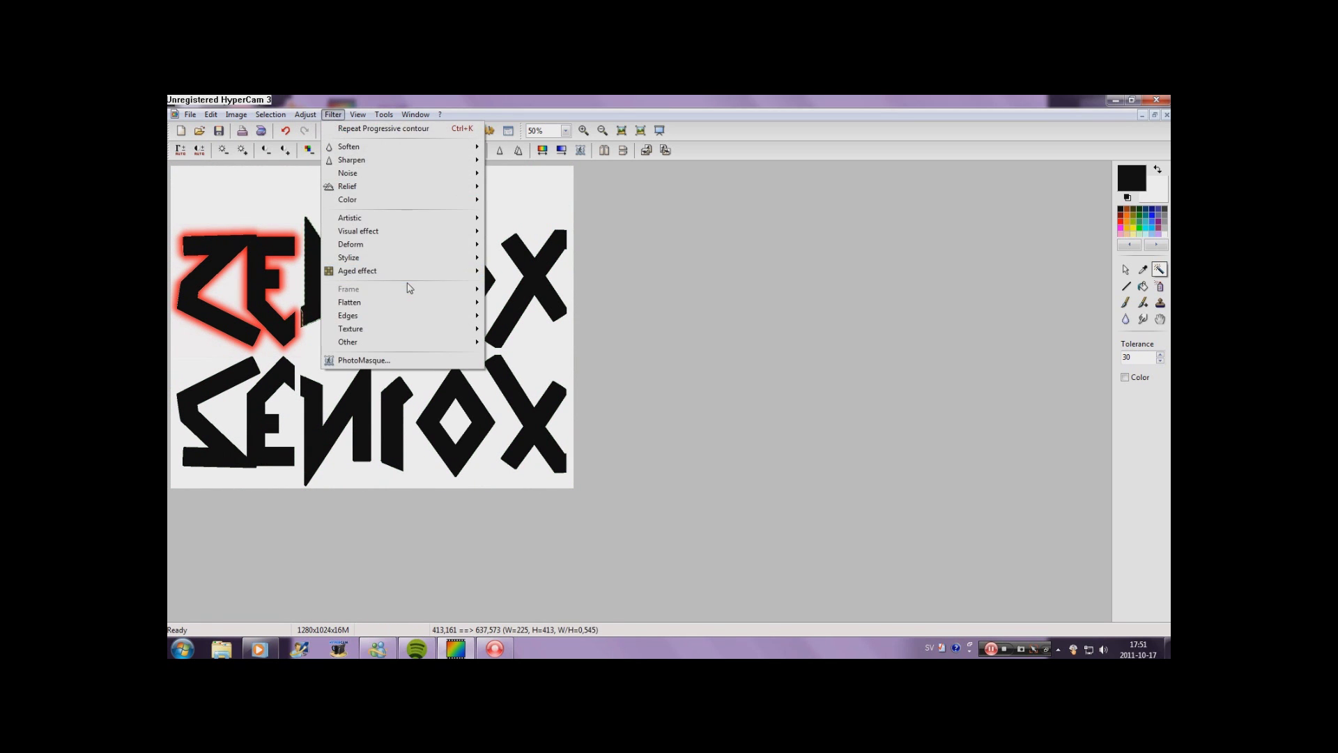
pyautogui.moveTo(398, 257)
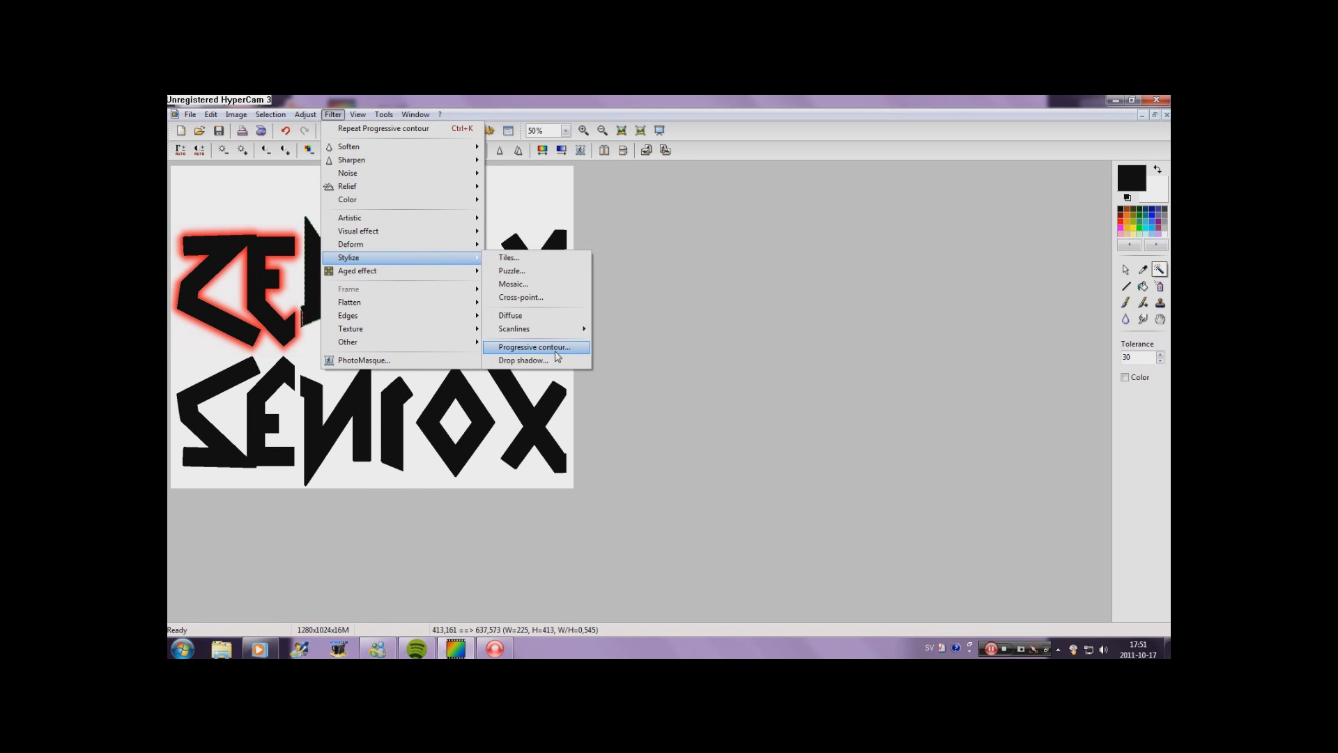
pyautogui.click(557, 350)
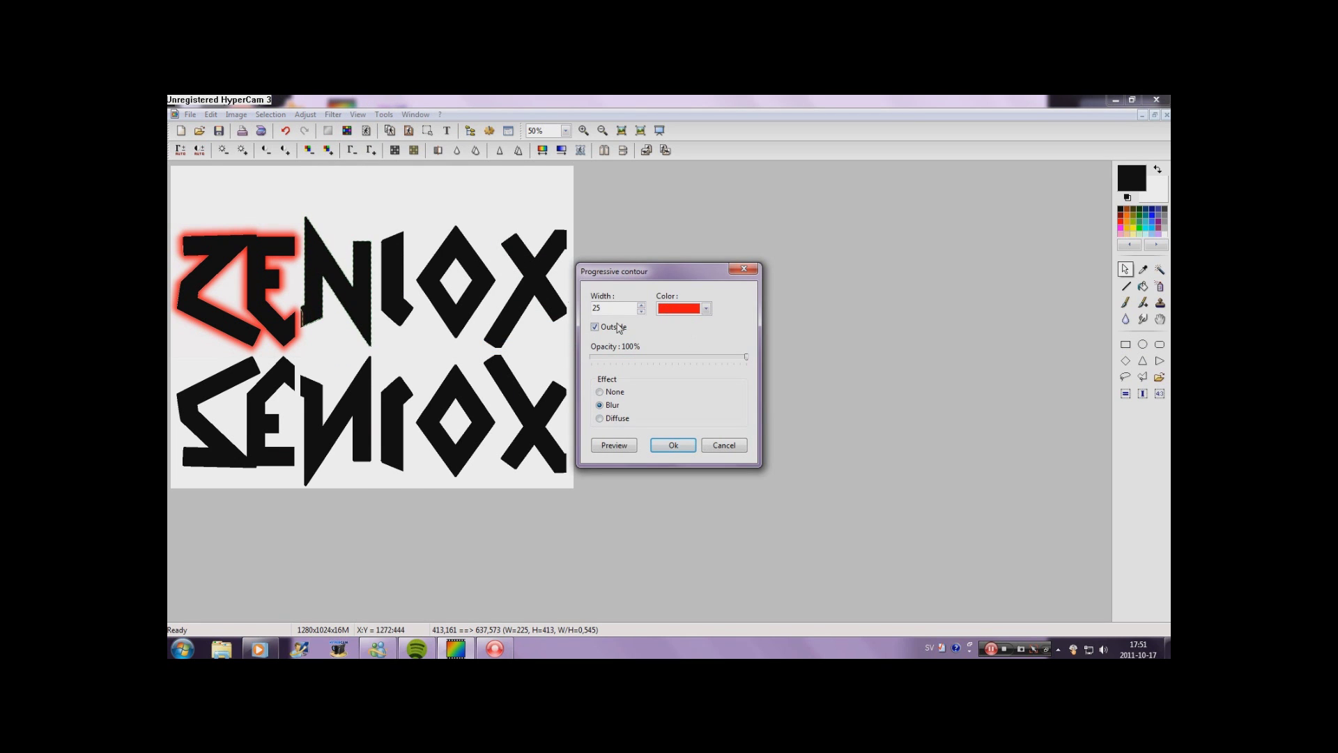
pyautogui.click(698, 311)
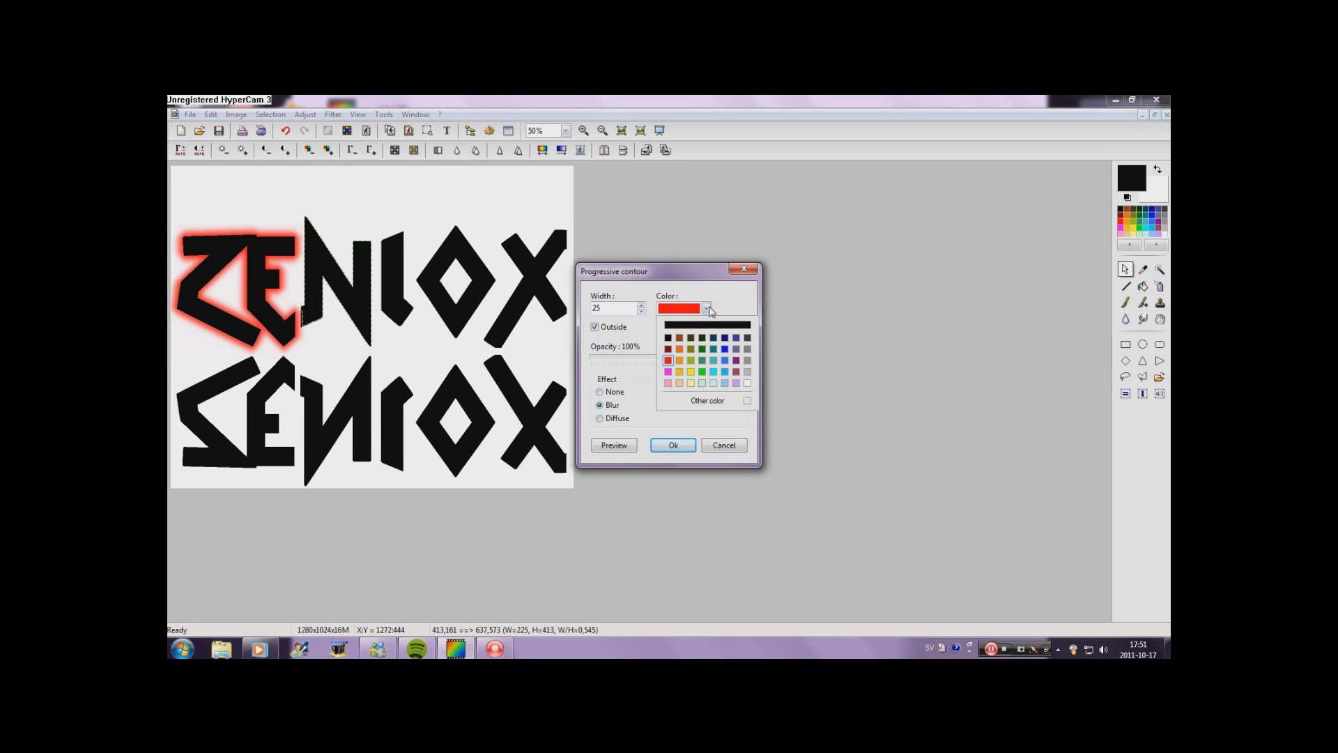
pyautogui.click(669, 359)
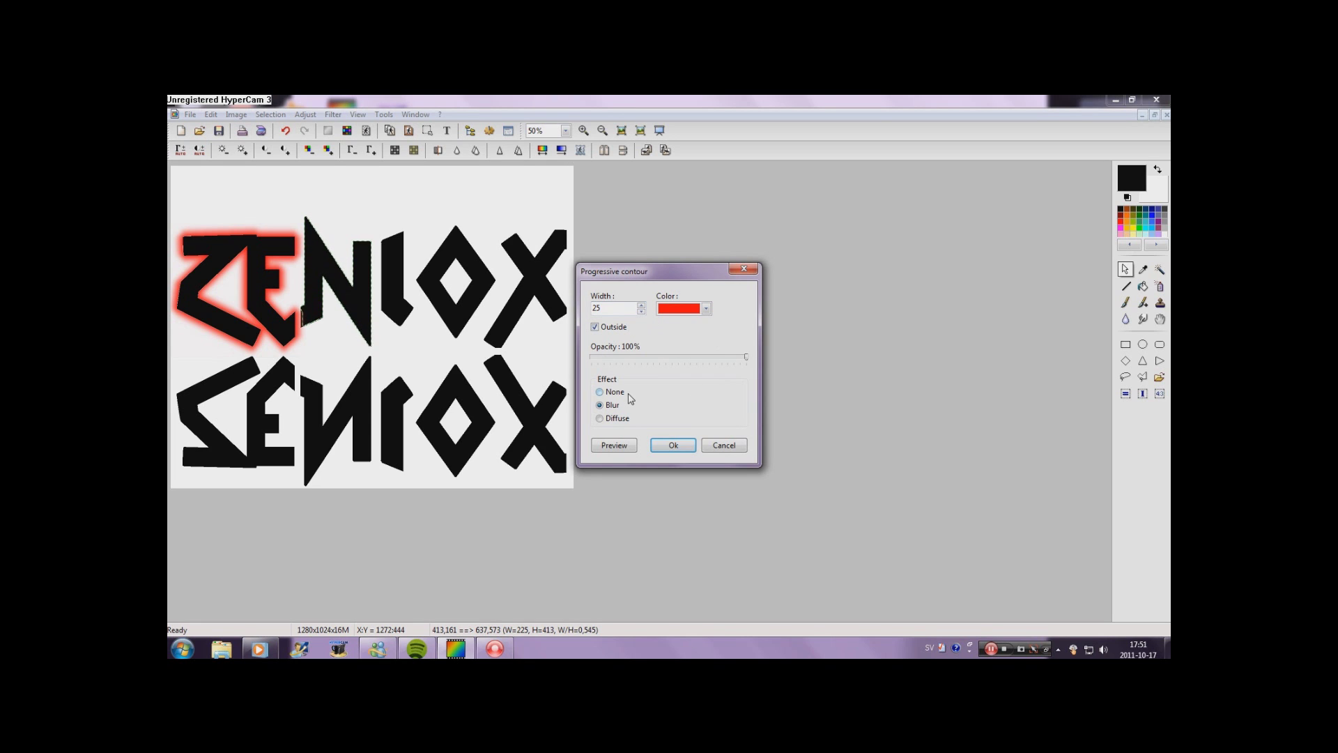
pyautogui.click(673, 446)
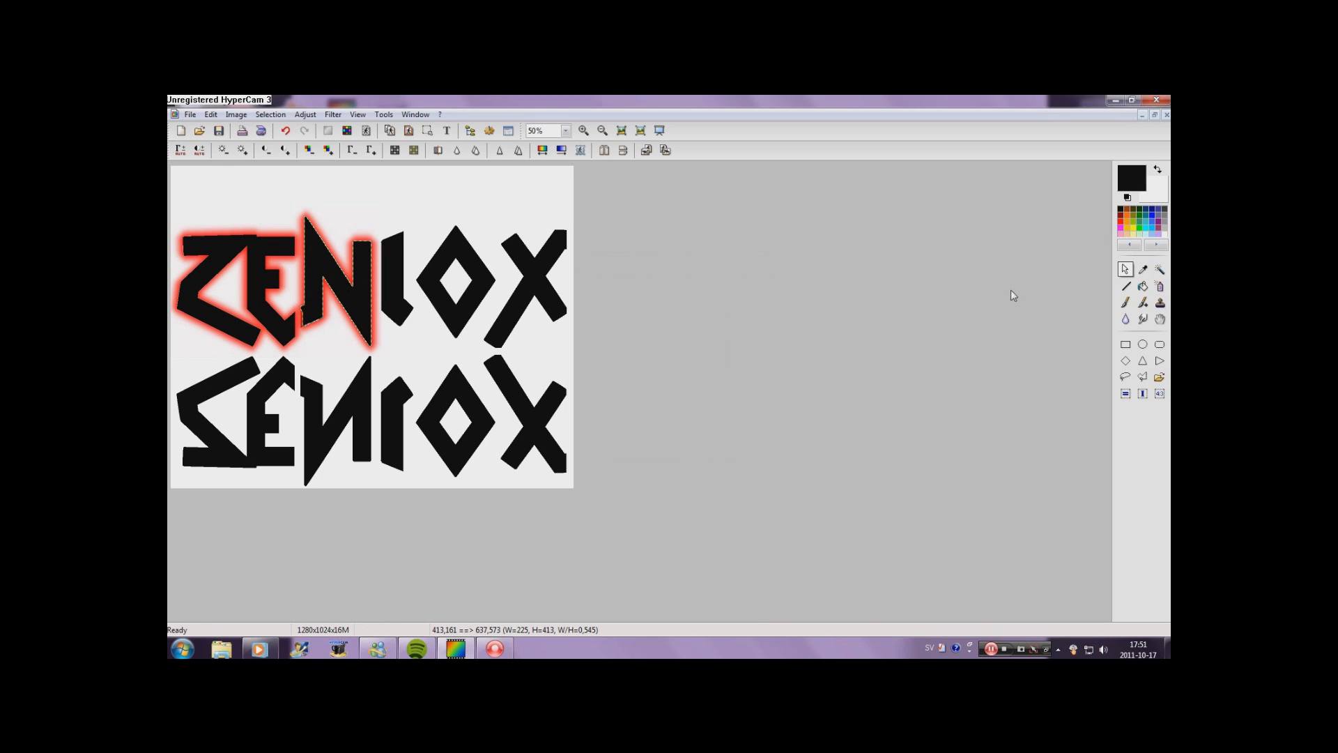
# Step: Apply the red progressive contour glow to the remaining letters of both words
pyautogui.click(1159, 269)
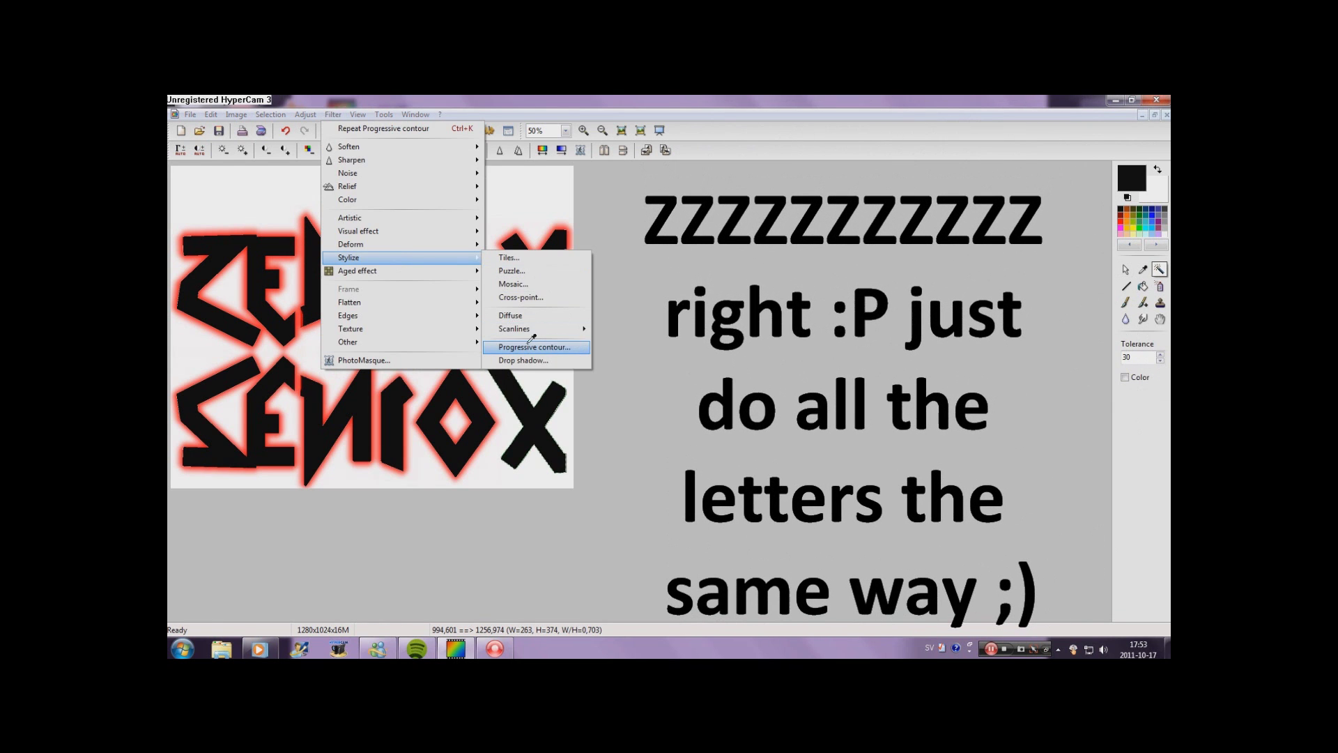
pyautogui.click(534, 347)
pyautogui.click(673, 446)
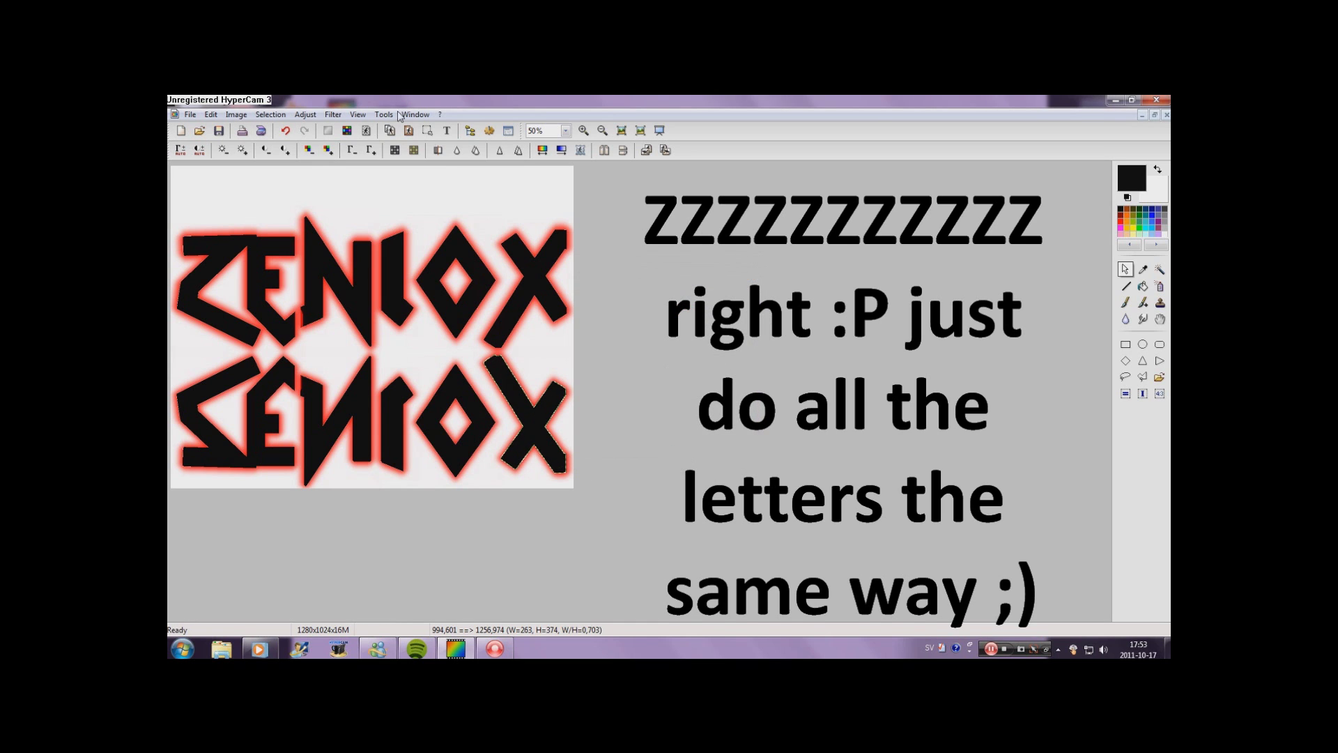
# Step: Create a new ZENIOX text filled with the metal.bmp pattern from the Desktop
pyautogui.click(445, 132)
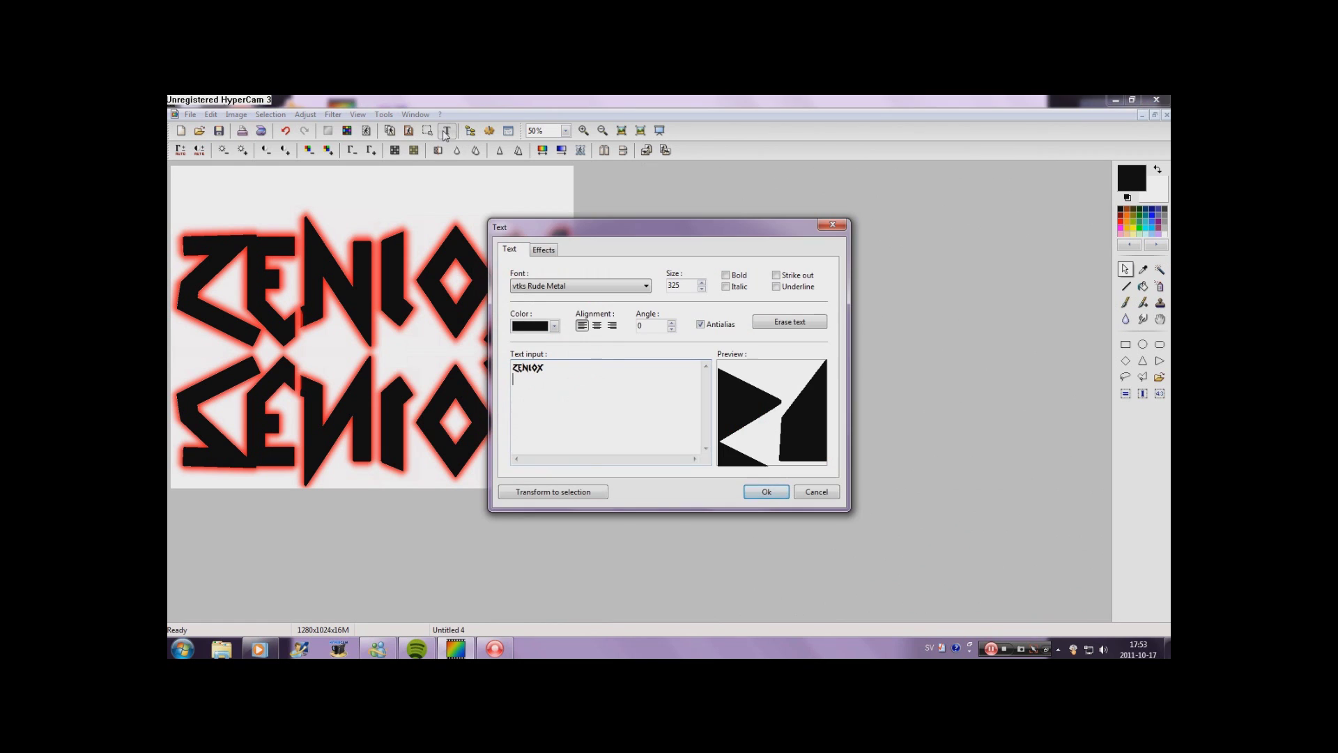
pyautogui.click(541, 251)
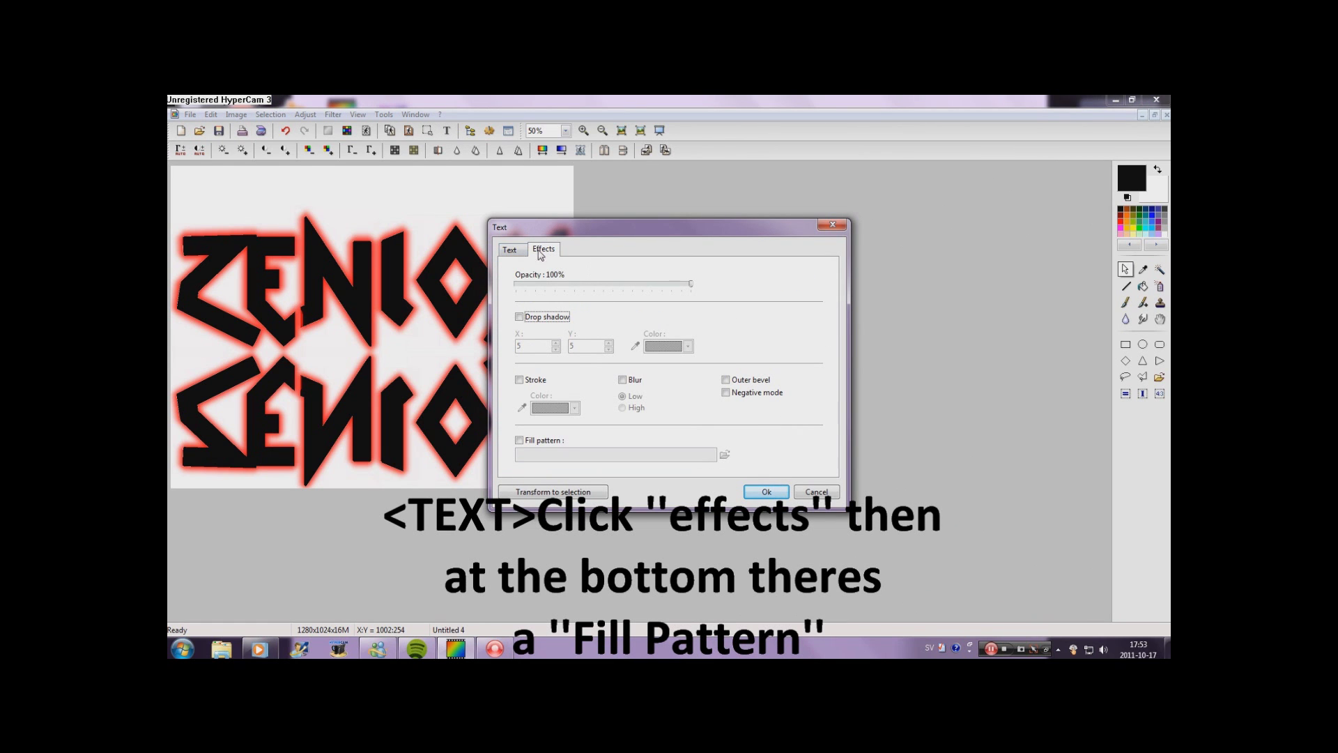
pyautogui.click(519, 440)
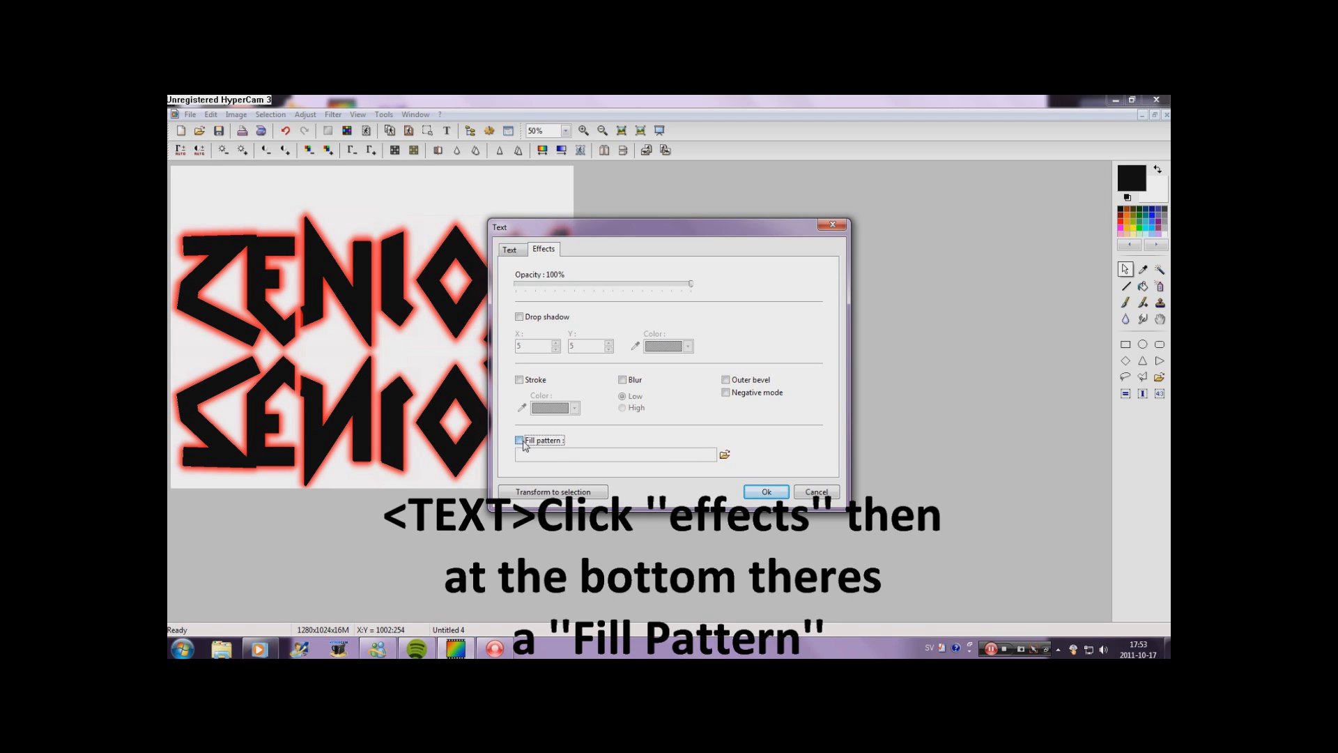
pyautogui.click(725, 454)
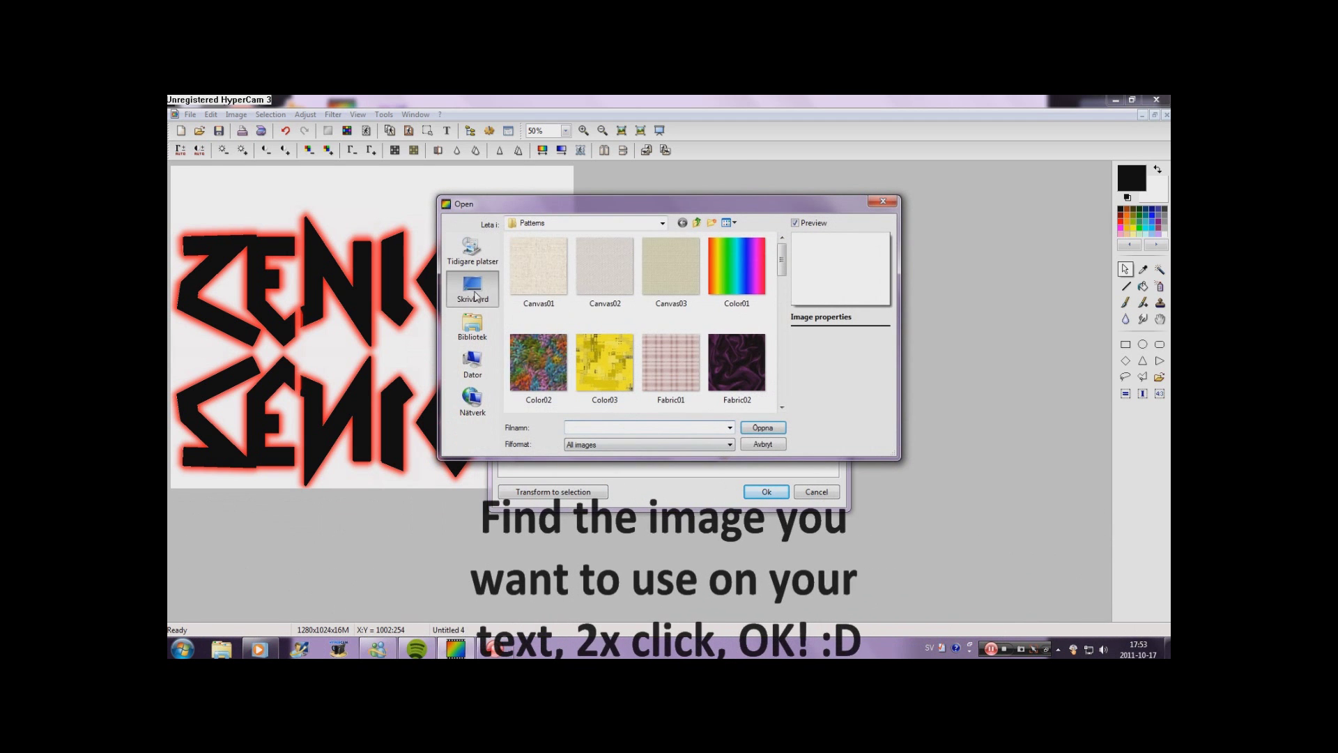
pyautogui.click(472, 286)
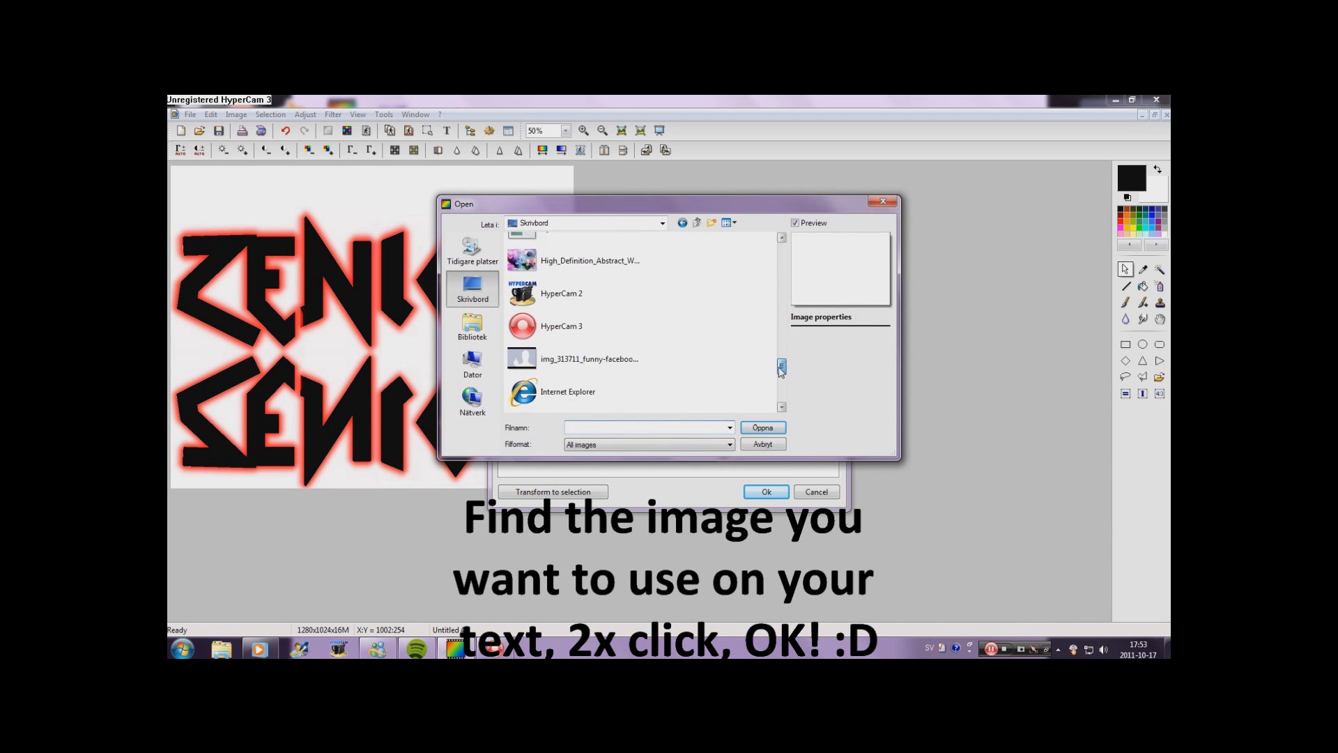
pyautogui.moveTo(781, 255); pyautogui.dragTo(781, 387)
pyautogui.scroll(1, 749, 373)
pyautogui.doubleClick(558, 244)
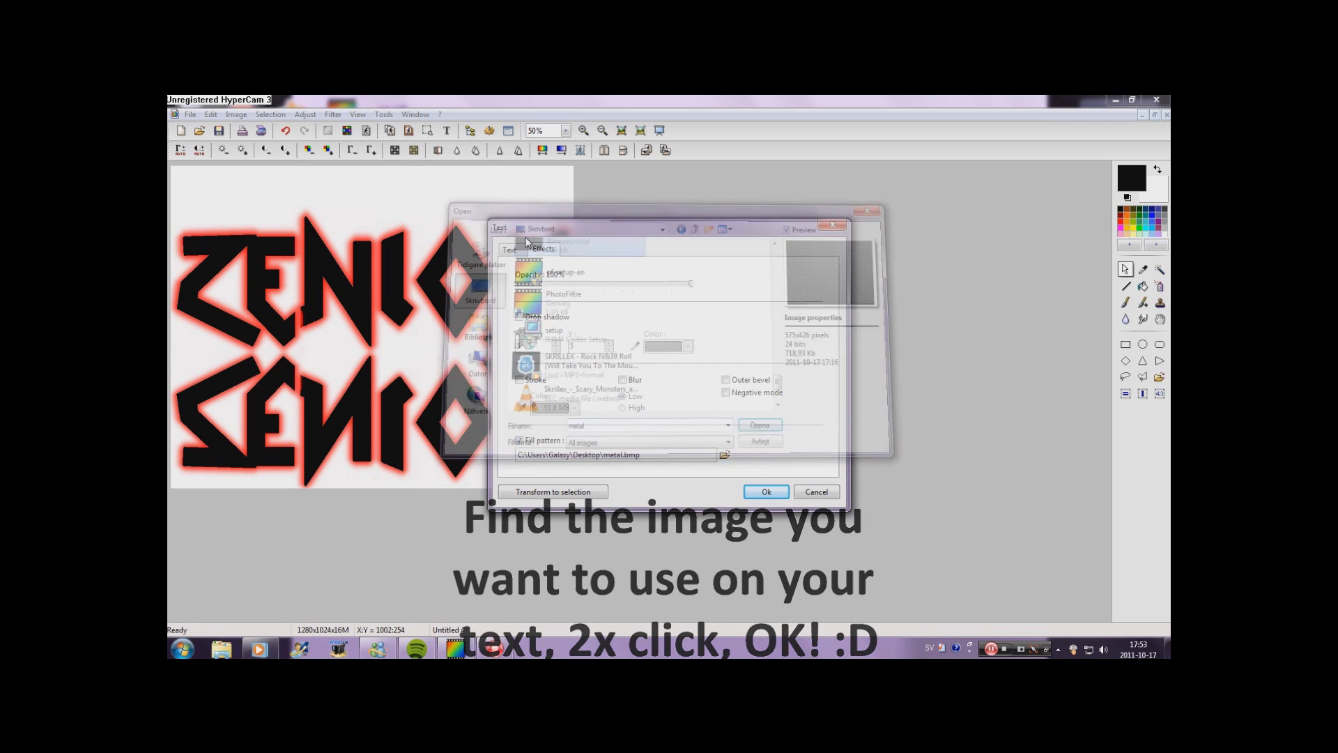
pyautogui.click(768, 492)
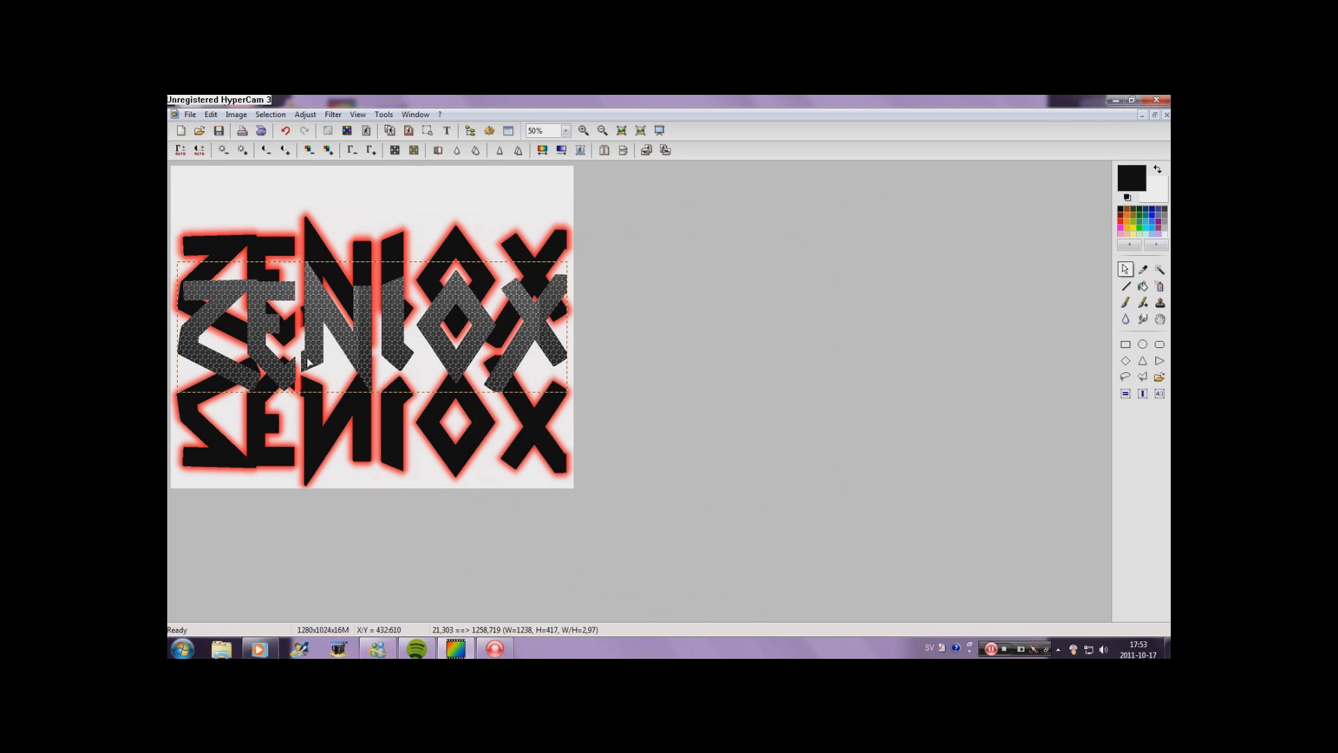
# Step: Align the metal-textured ZENIOX exactly over the upper glowing word, checking at 300% zoom
pyautogui.moveTo(258, 357)
pyautogui.mouseDown()
pyautogui.moveTo(259, 323)
pyautogui.moveTo(212, 327)
pyautogui.mouseUp()
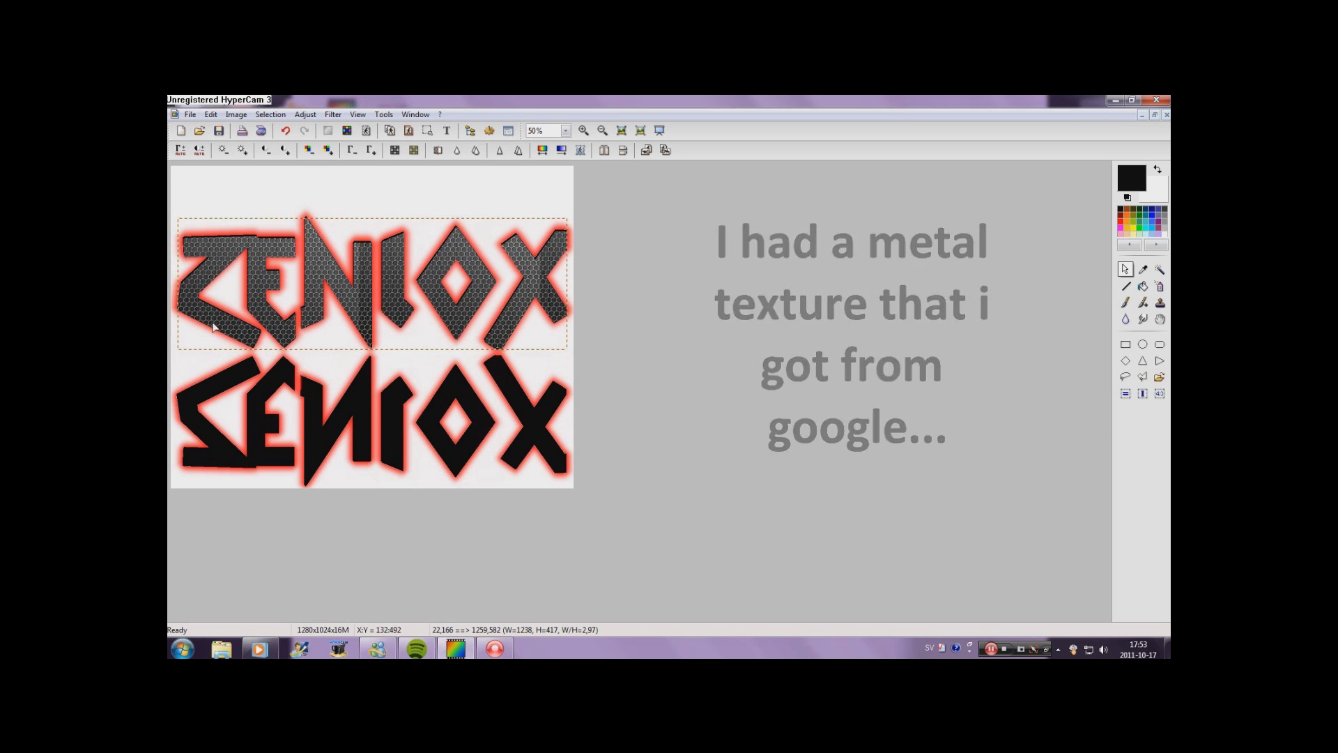
pyautogui.moveTo(213, 265); pyautogui.dragTo(212, 263)
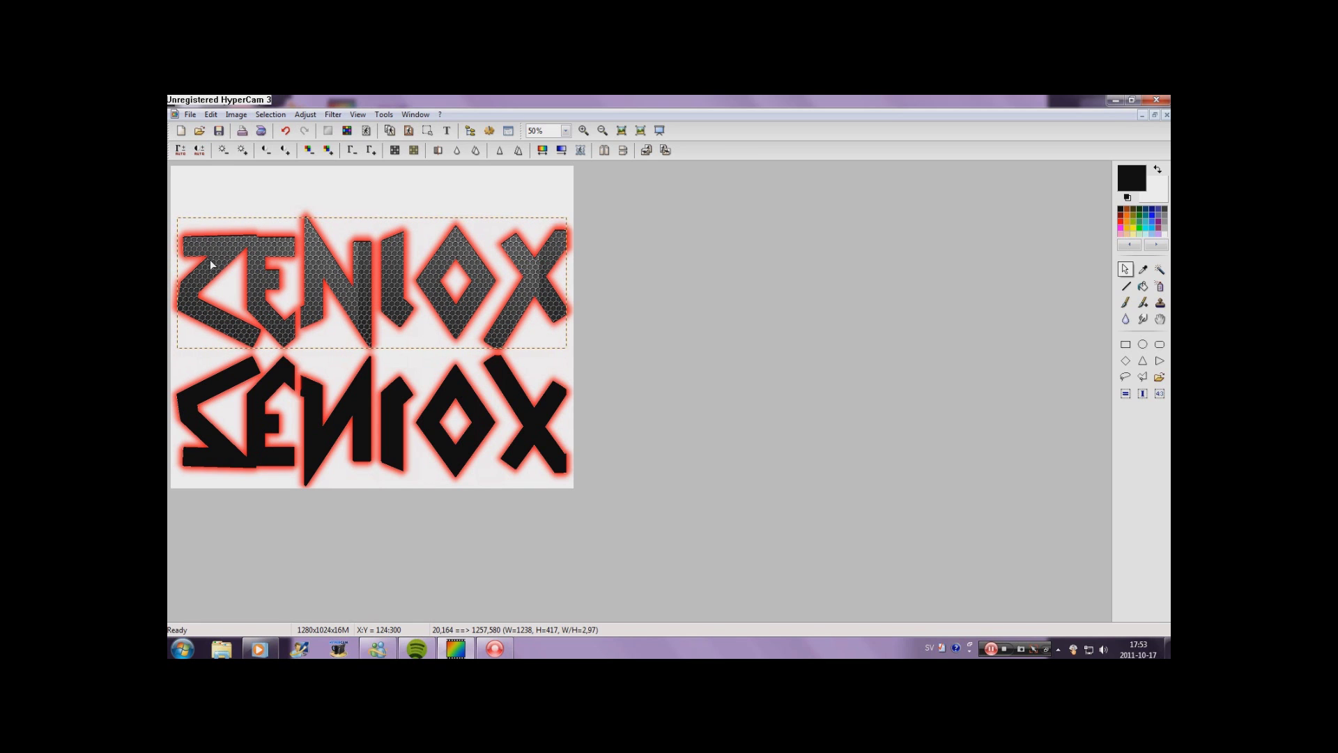
pyautogui.moveTo(212, 261); pyautogui.dragTo(213, 260)
pyautogui.moveTo(212, 259); pyautogui.dragTo(213, 259)
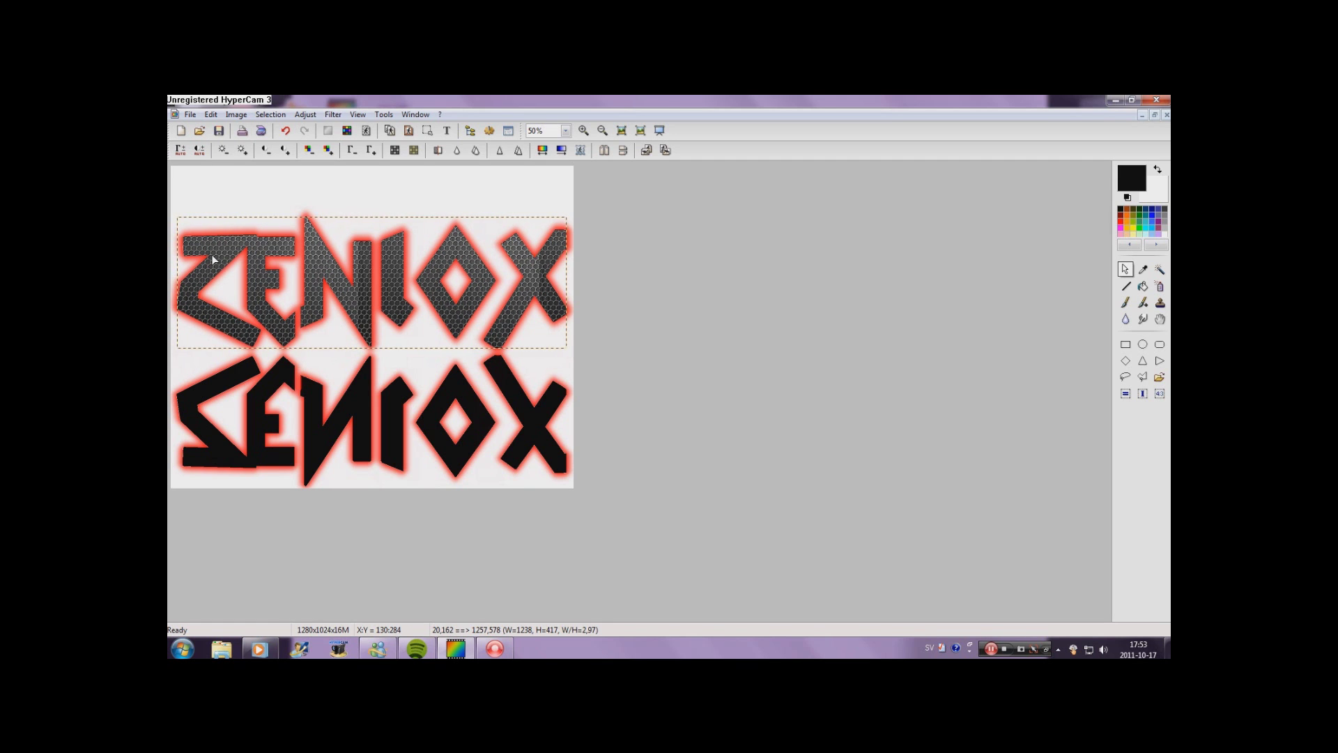
pyautogui.scroll(1, 346, 301)
pyautogui.scroll(4, 344, 302)
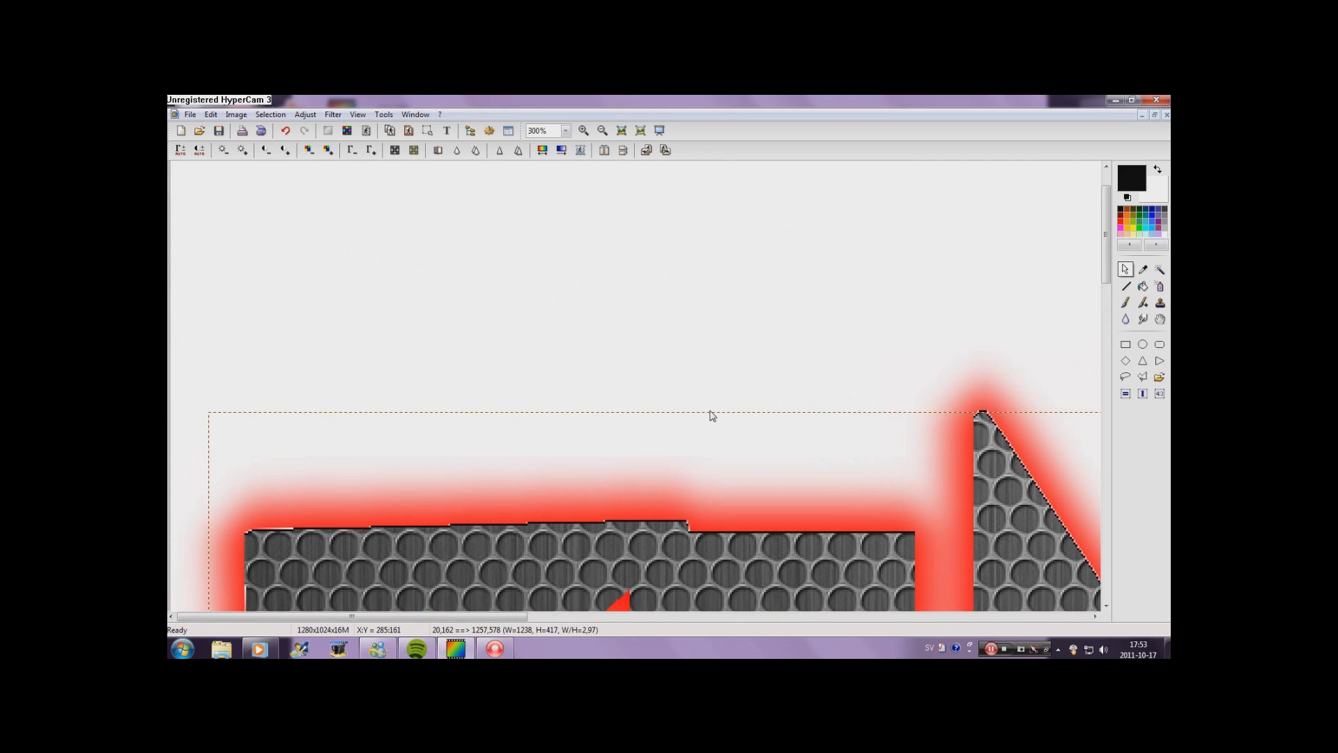
pyautogui.moveTo(627, 534); pyautogui.dragTo(629, 533)
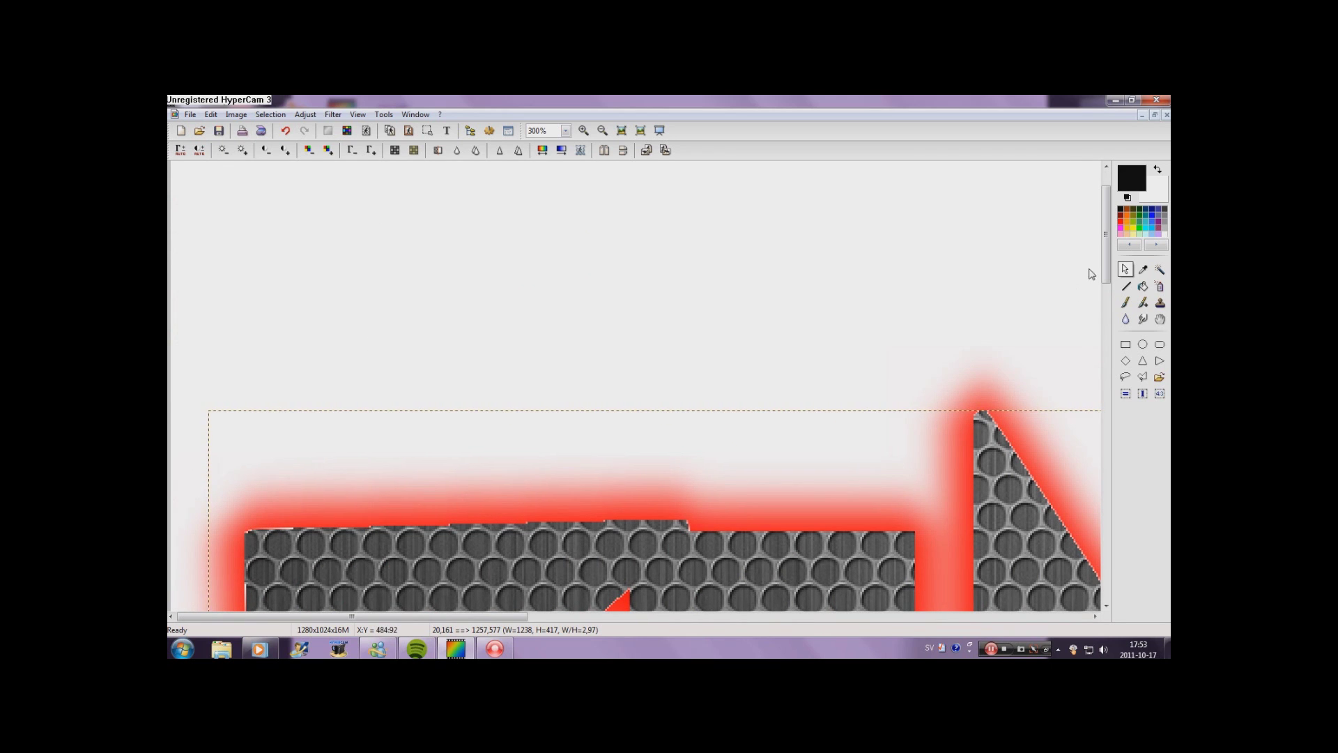
pyautogui.moveTo(1106, 263); pyautogui.dragTo(1106, 389)
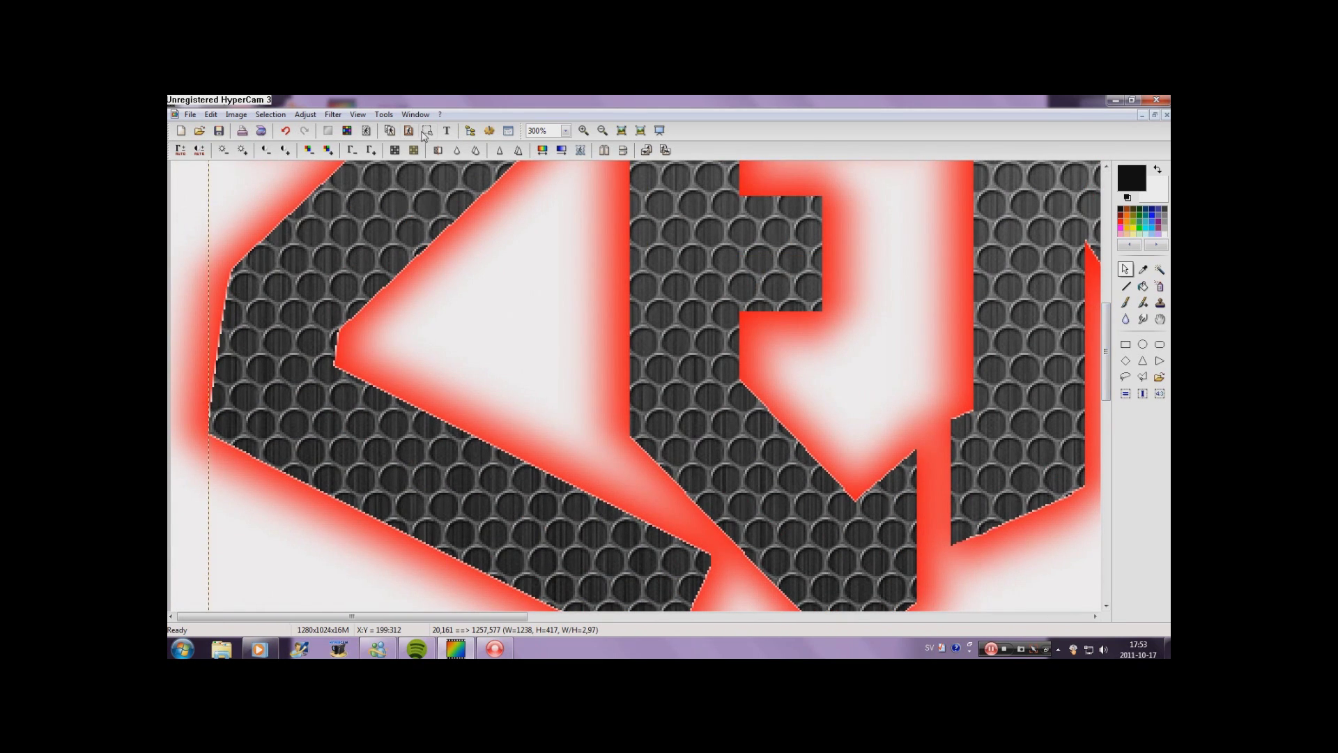
# Step: Validate the textured text and zoom back out to 50%
pyautogui.click(425, 132)
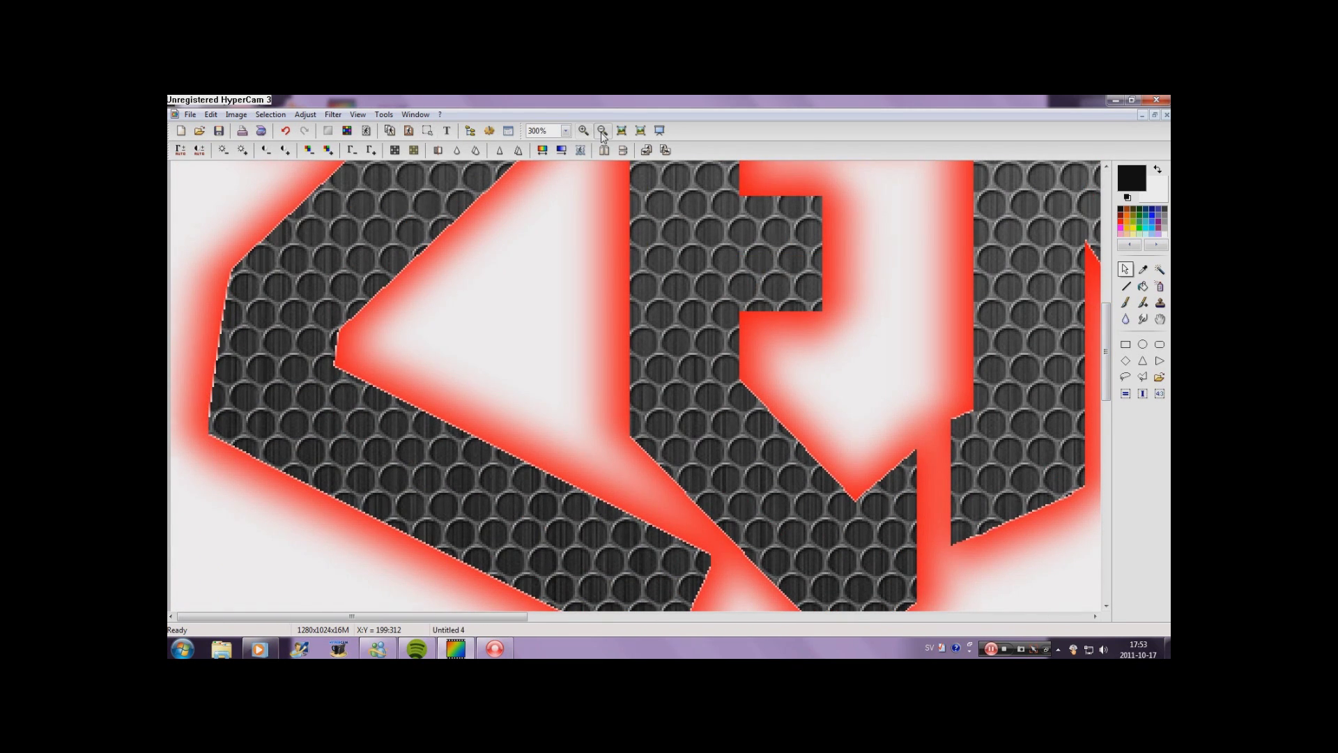
pyautogui.click(602, 131)
pyautogui.click(603, 131)
pyautogui.click(603, 131)
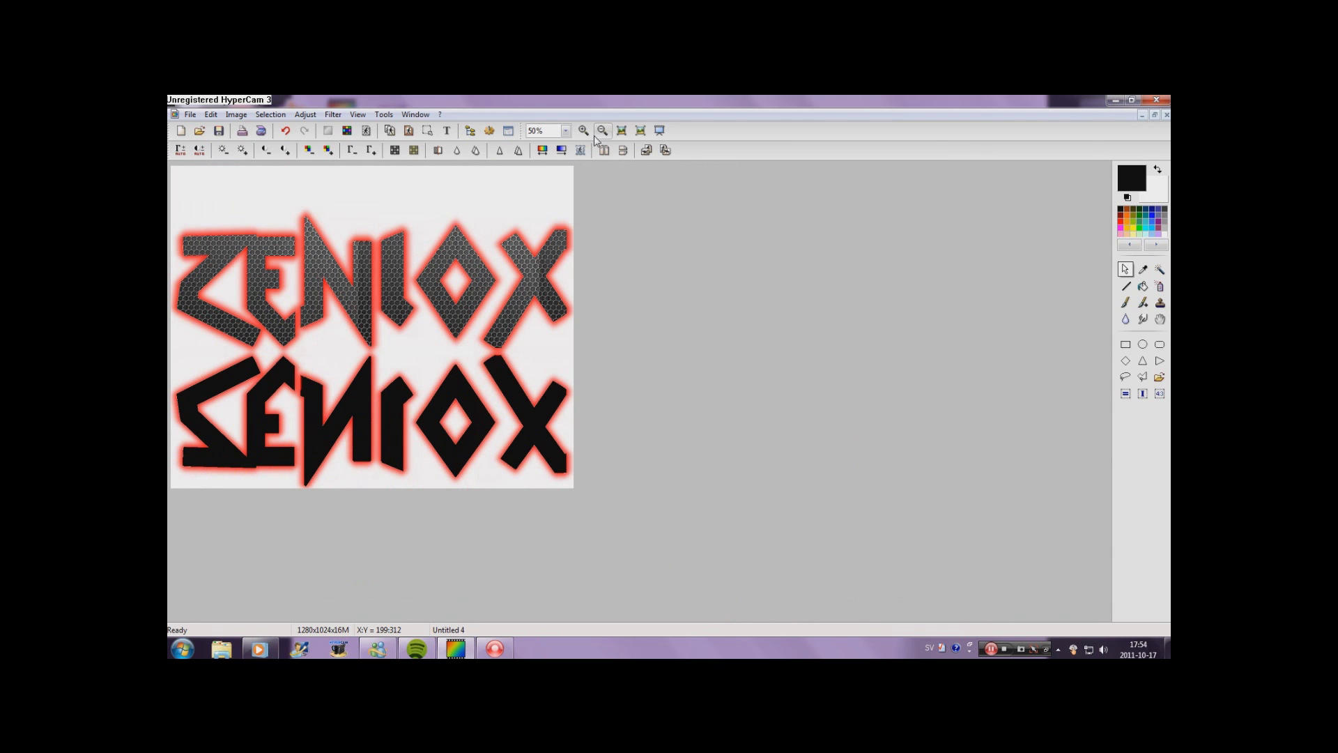
# Step: Add another metal-textured ZENIOX text and flip it vertically for the reflection
pyautogui.click(447, 131)
pyautogui.click(765, 492)
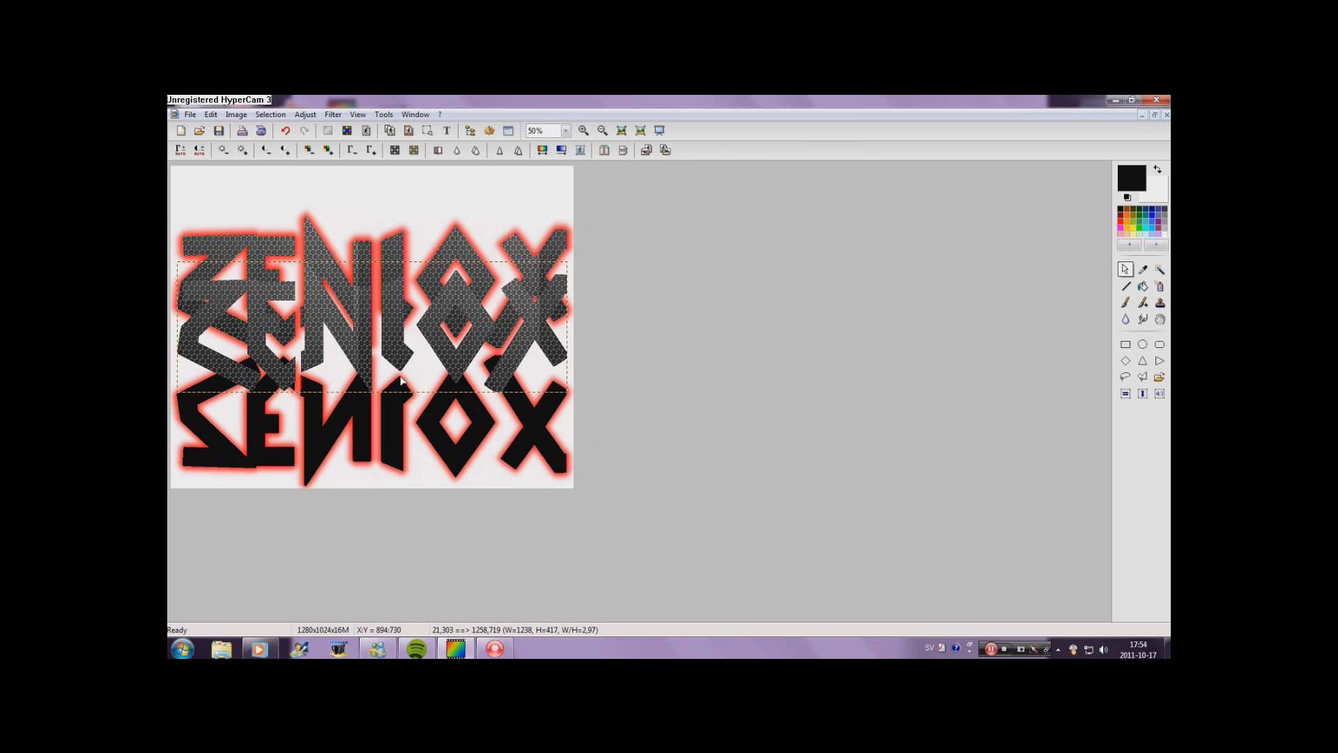
pyautogui.rightClick(395, 339)
pyautogui.moveTo(429, 374)
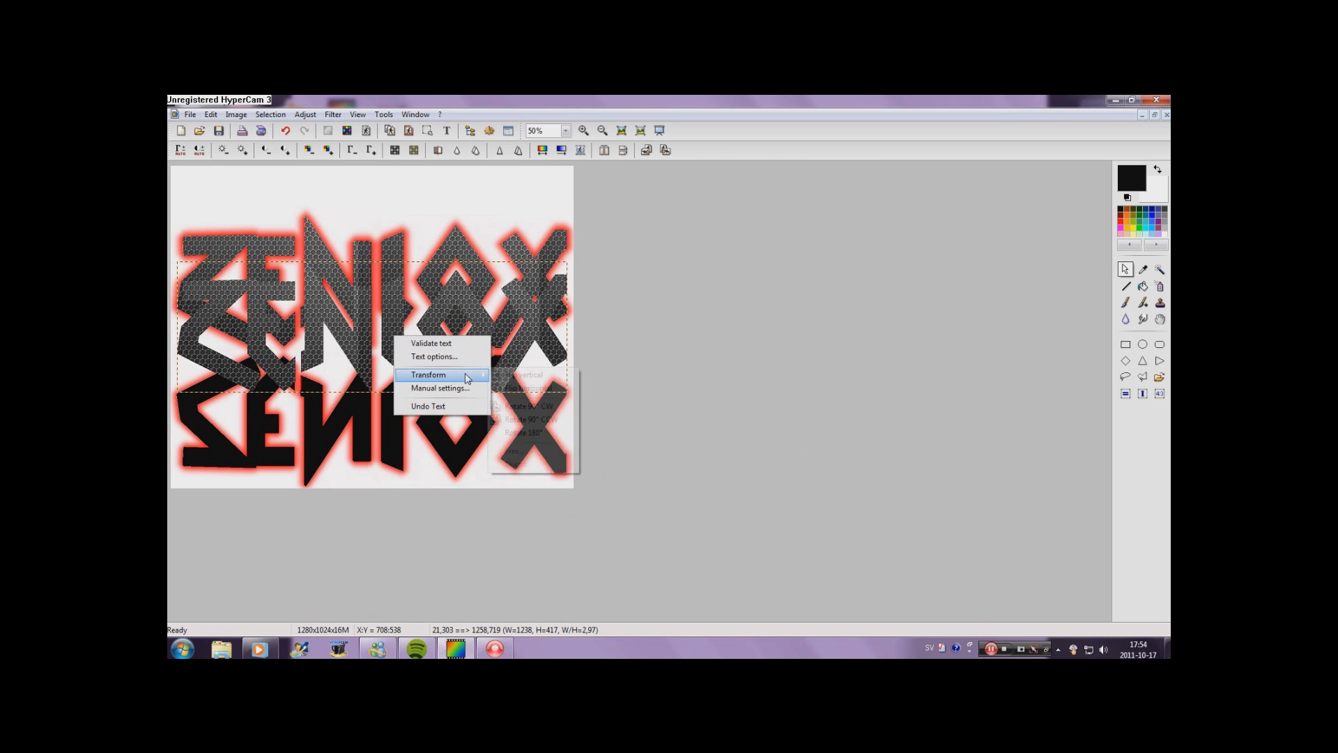
pyautogui.click(518, 376)
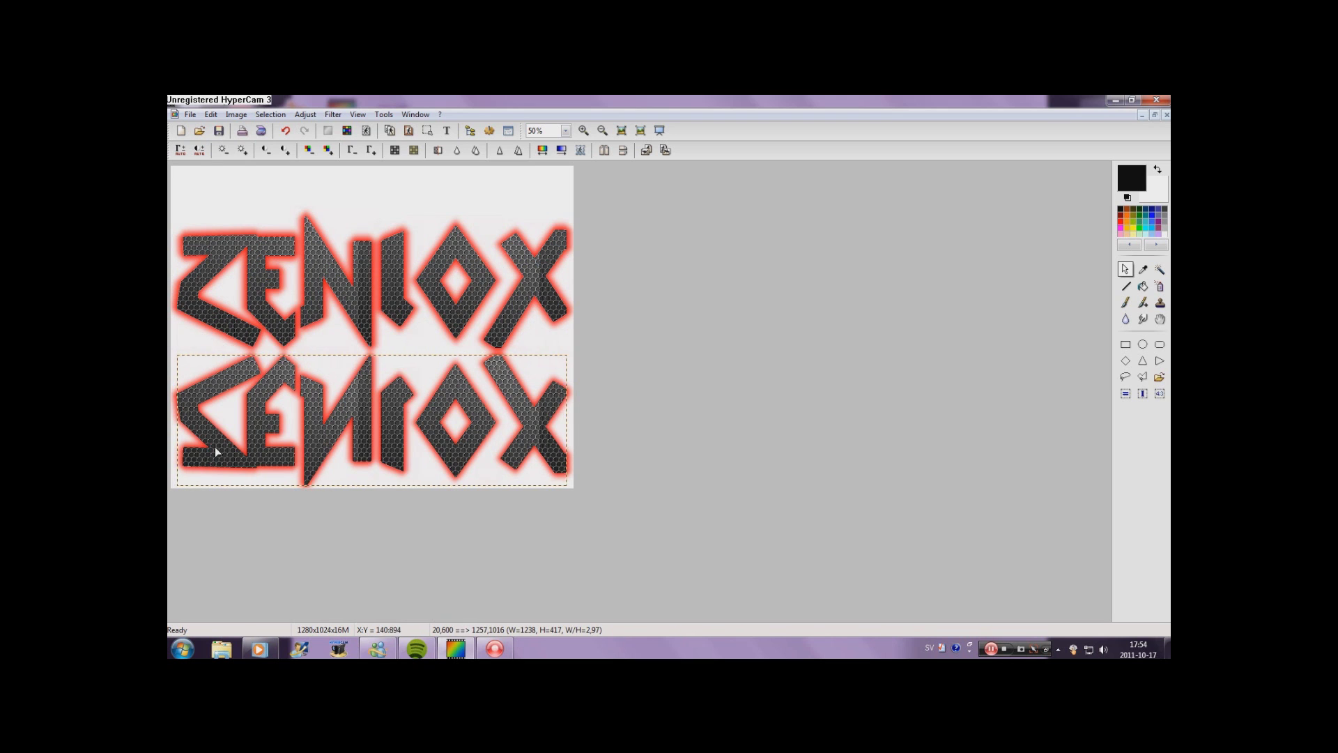
# Step: Shift the flipped textured copy one pixel left to line up with the reflection
pyautogui.scroll(1, 247, 450)
pyautogui.scroll(-2, 251, 456)
pyautogui.scroll(2, 250, 457)
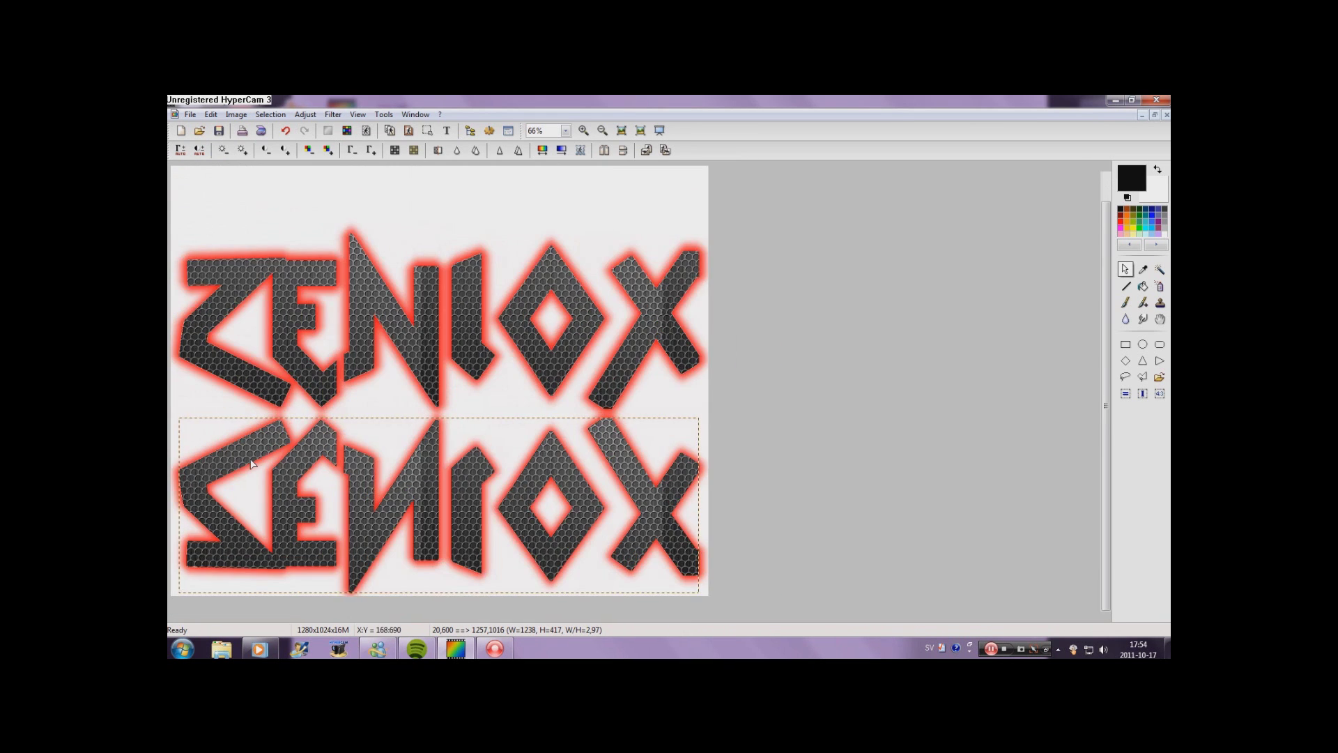
pyautogui.scroll(2, 254, 456)
pyautogui.scroll(1, 273, 448)
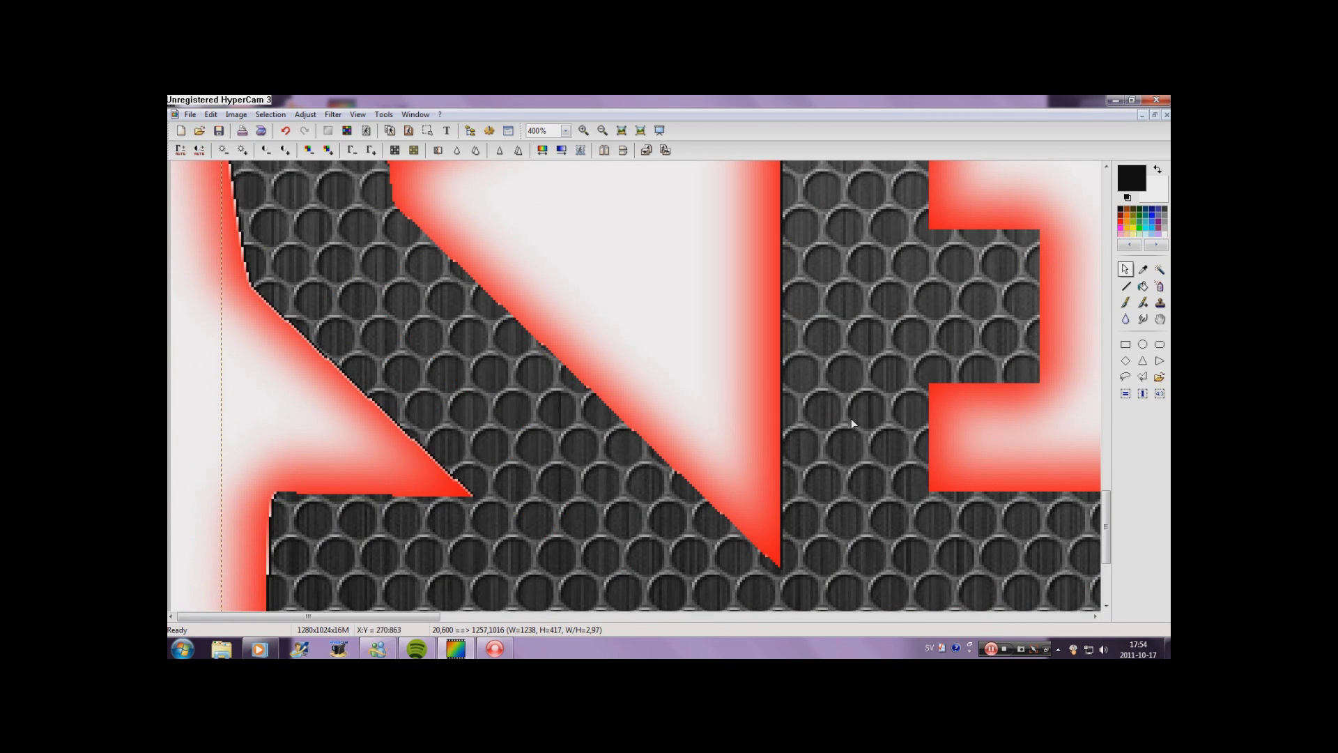
pyautogui.moveTo(1111, 531); pyautogui.dragTo(1110, 550)
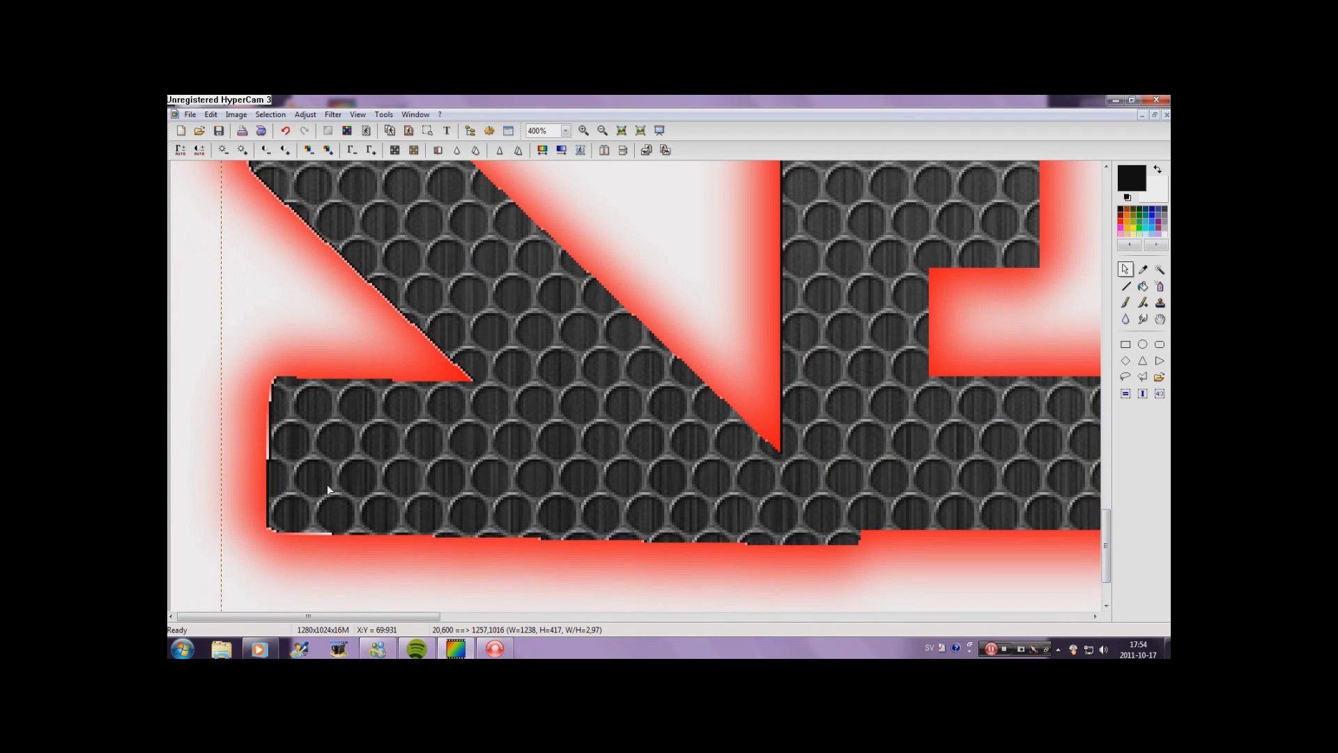
pyautogui.press('Left')
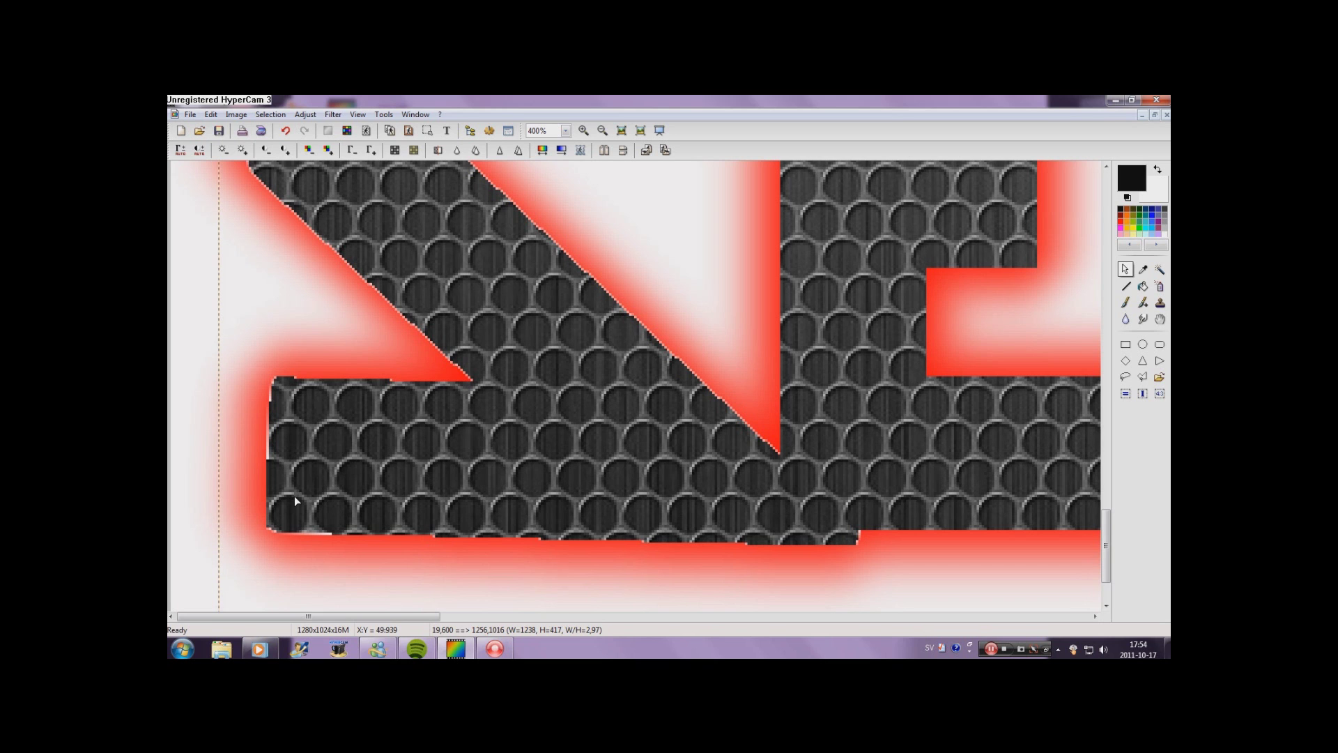
pyautogui.click(603, 134)
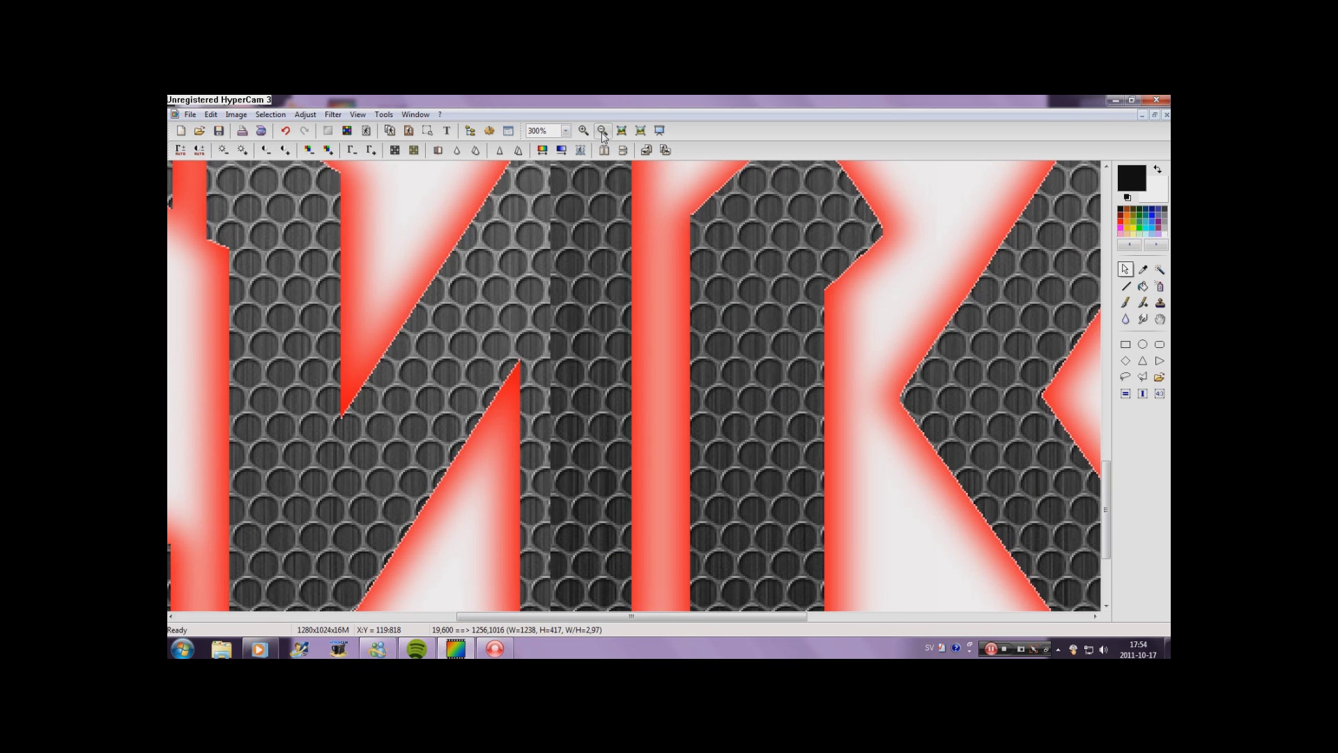
pyautogui.click(602, 135)
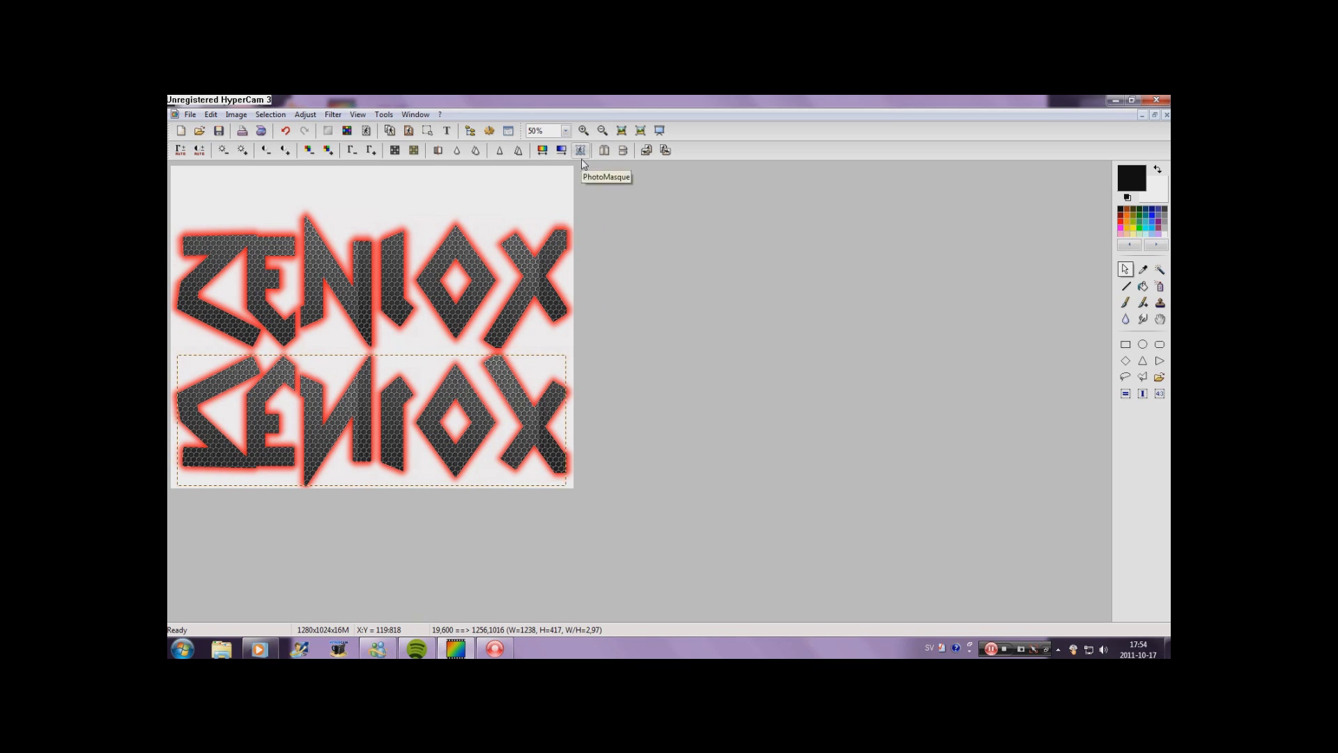
# Step: Deselect and draw a rectangle selection around the mirrored ZENIOX in the lower half
pyautogui.click(428, 131)
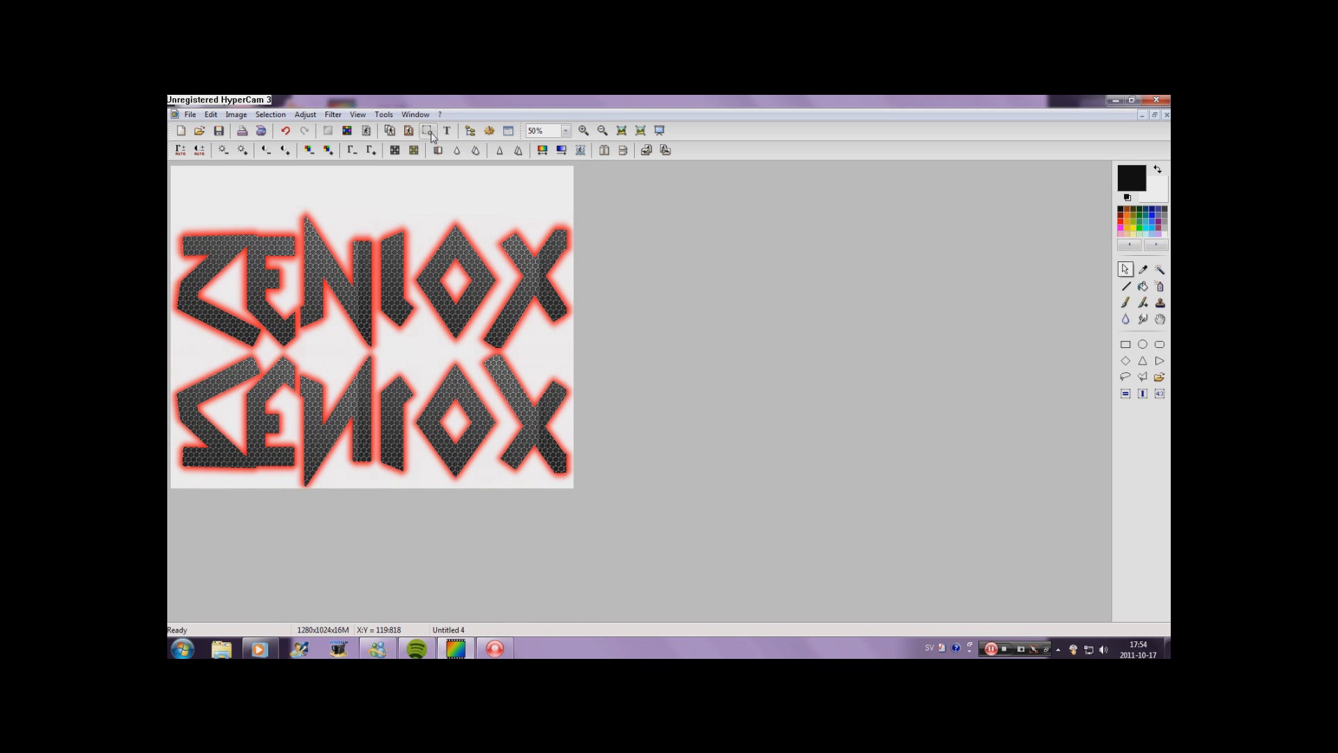
pyautogui.click(1125, 302)
pyautogui.moveTo(171, 354)
pyautogui.mouseDown()
pyautogui.moveTo(543, 454)
pyautogui.moveTo(584, 489)
pyautogui.mouseUp()
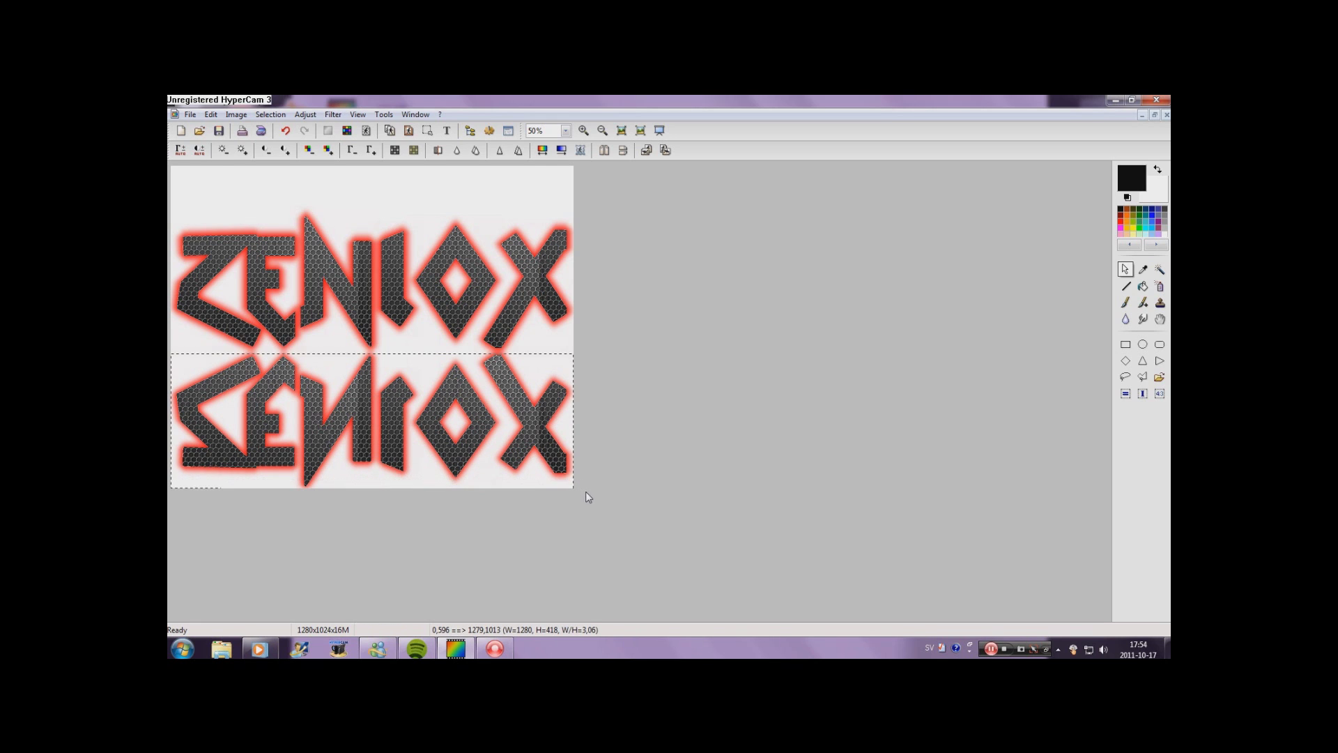
# Step: Raise the selection's top edge at 200% zoom to where the upright and mirrored letters meet
pyautogui.scroll(-2, 393, 383)
pyautogui.scroll(3, 396, 389)
pyautogui.scroll(3, 395, 389)
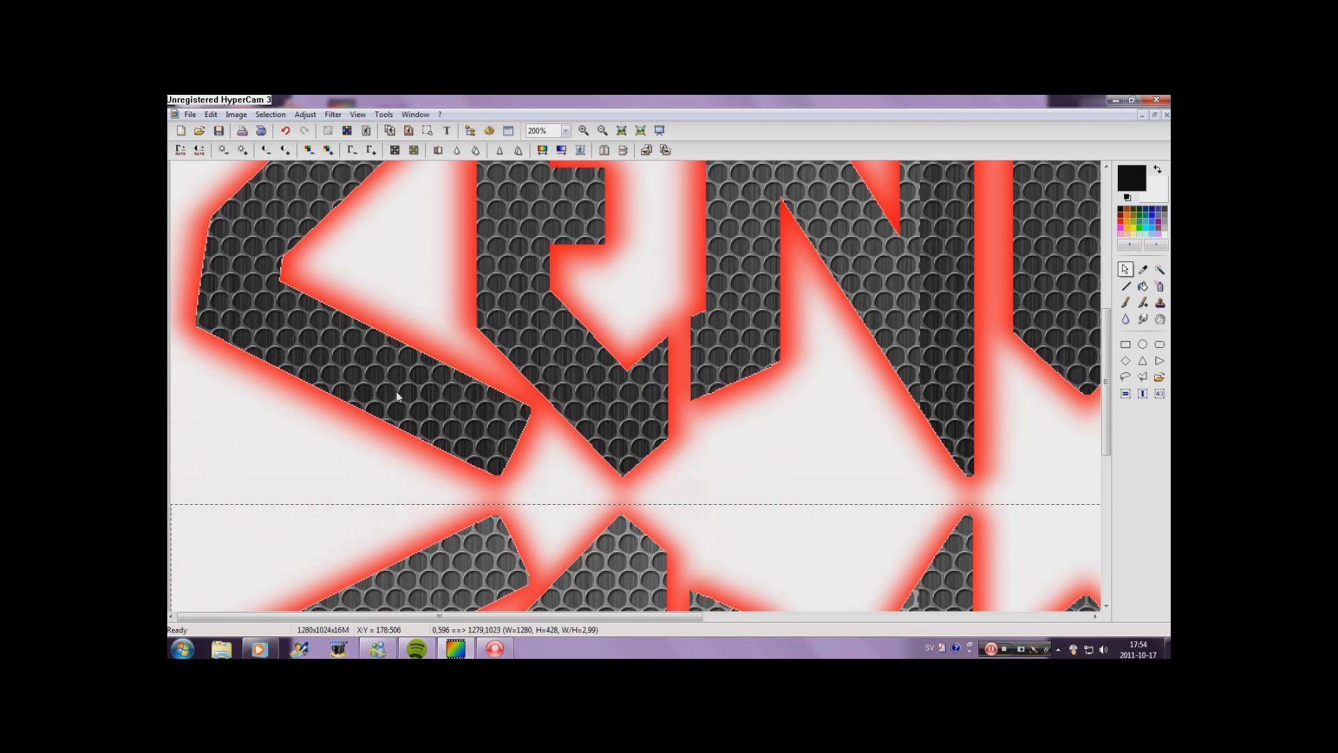
pyautogui.moveTo(547, 504); pyautogui.dragTo(547, 499)
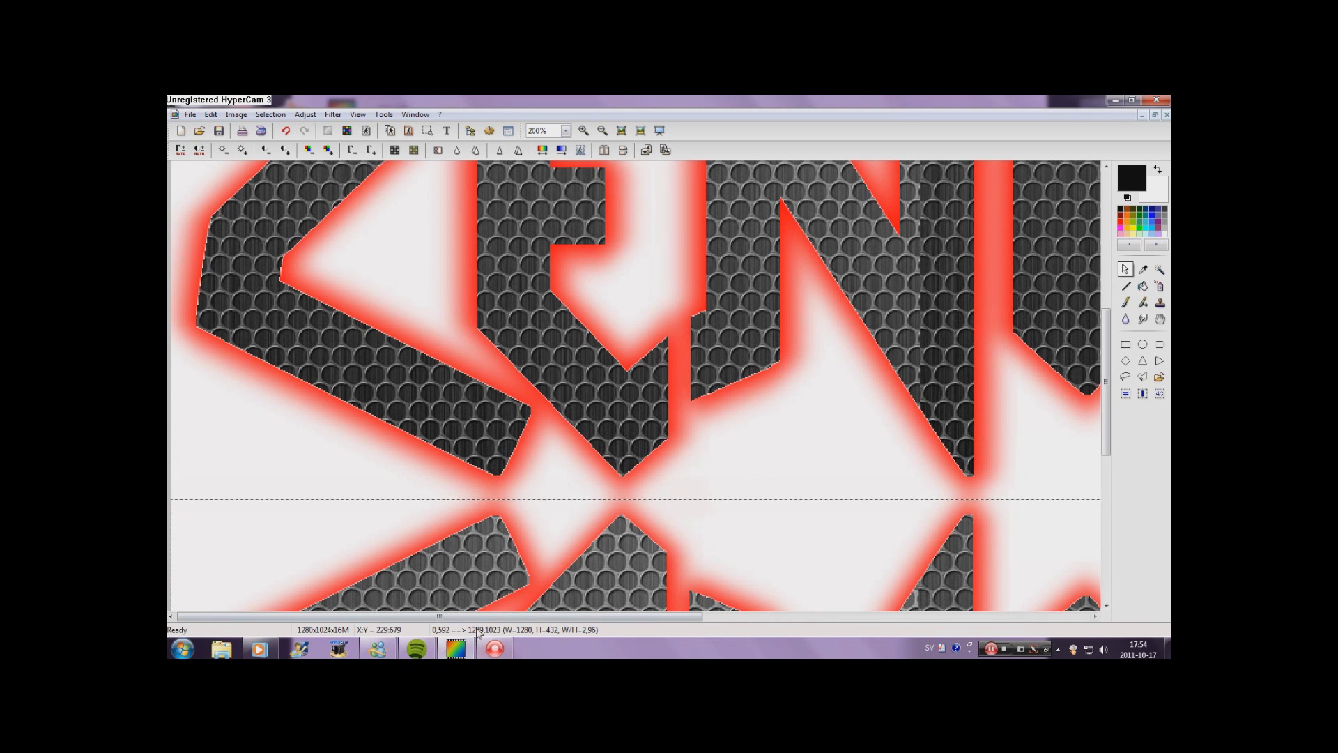
pyautogui.moveTo(481, 617); pyautogui.dragTo(865, 622)
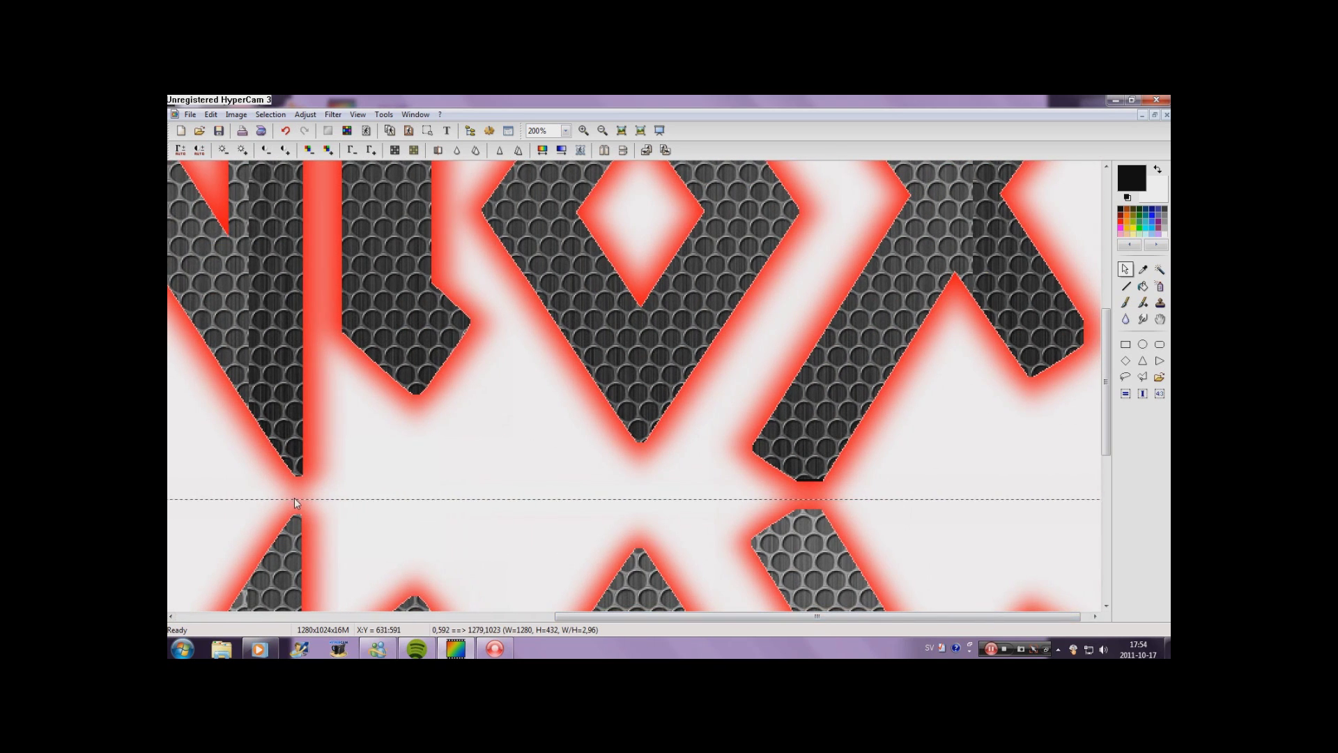
pyautogui.moveTo(813, 496); pyautogui.dragTo(811, 498)
pyautogui.click(605, 132)
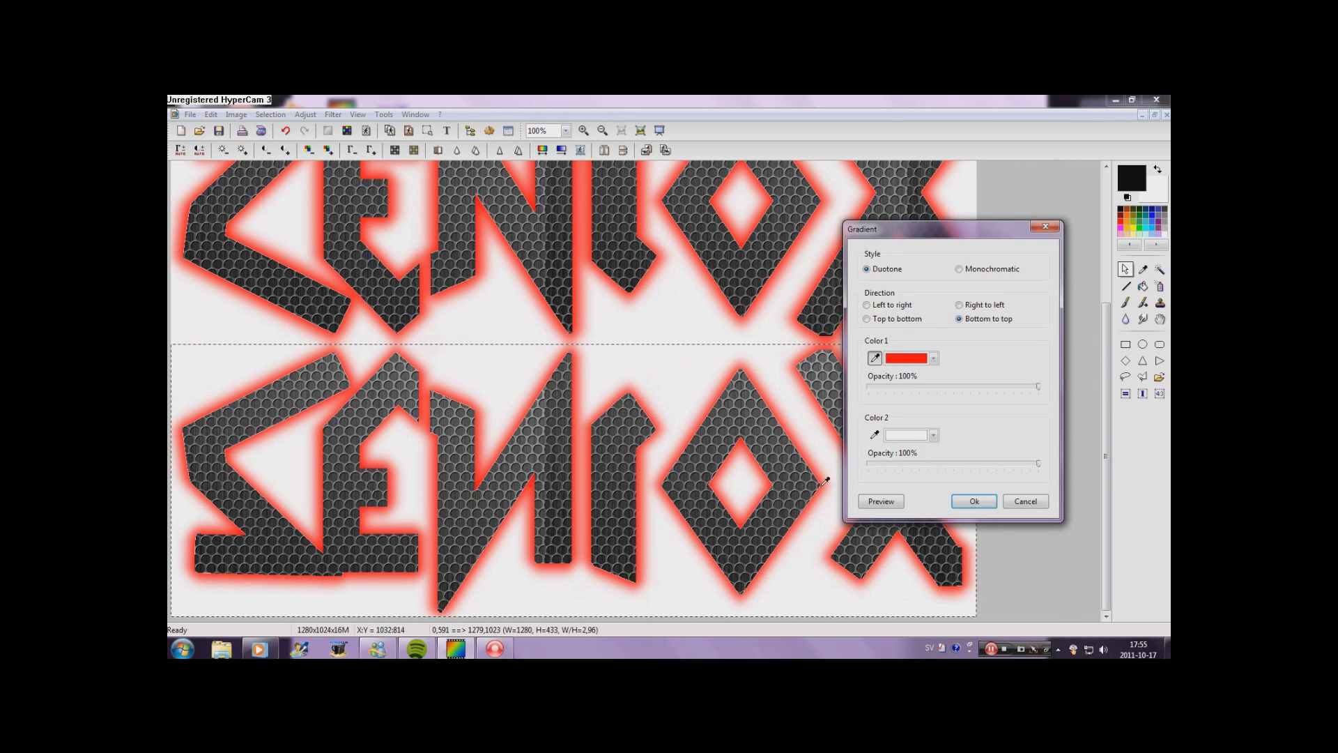
pyautogui.click(880, 502)
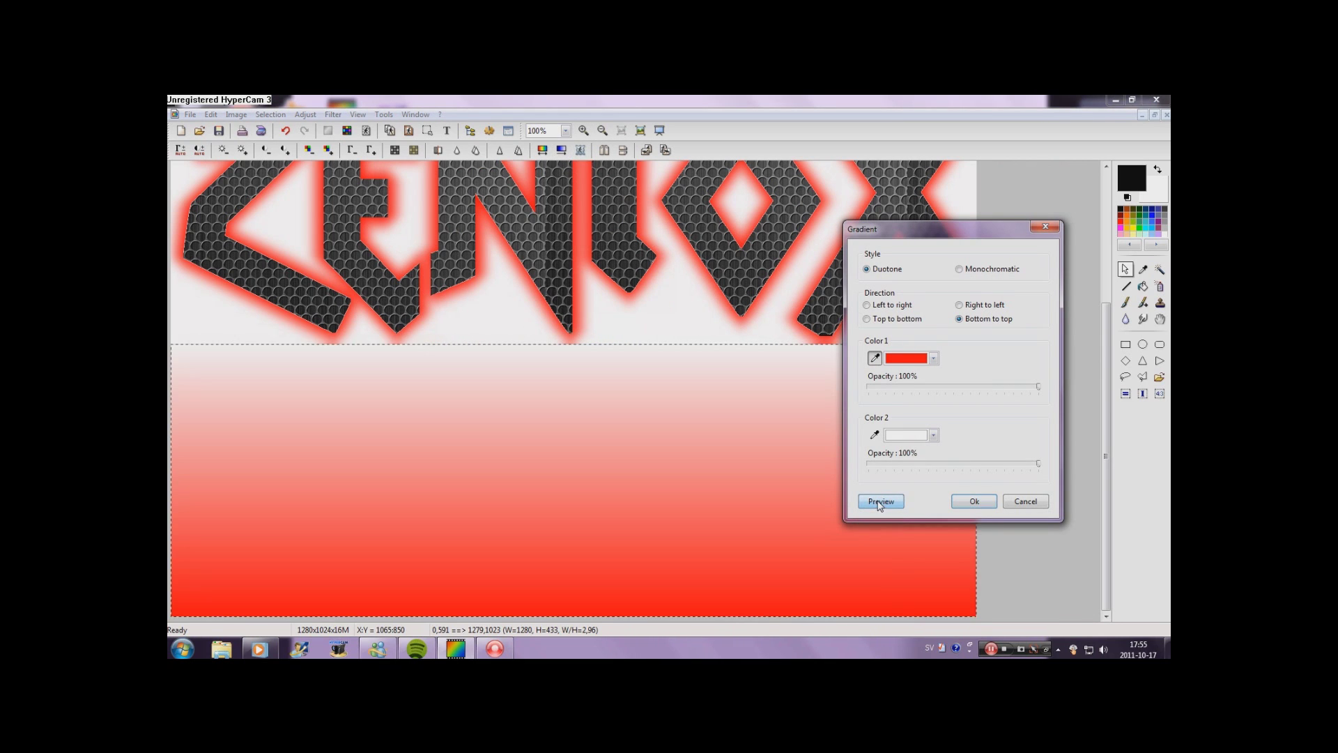
pyautogui.click(933, 358)
pyautogui.click(974, 438)
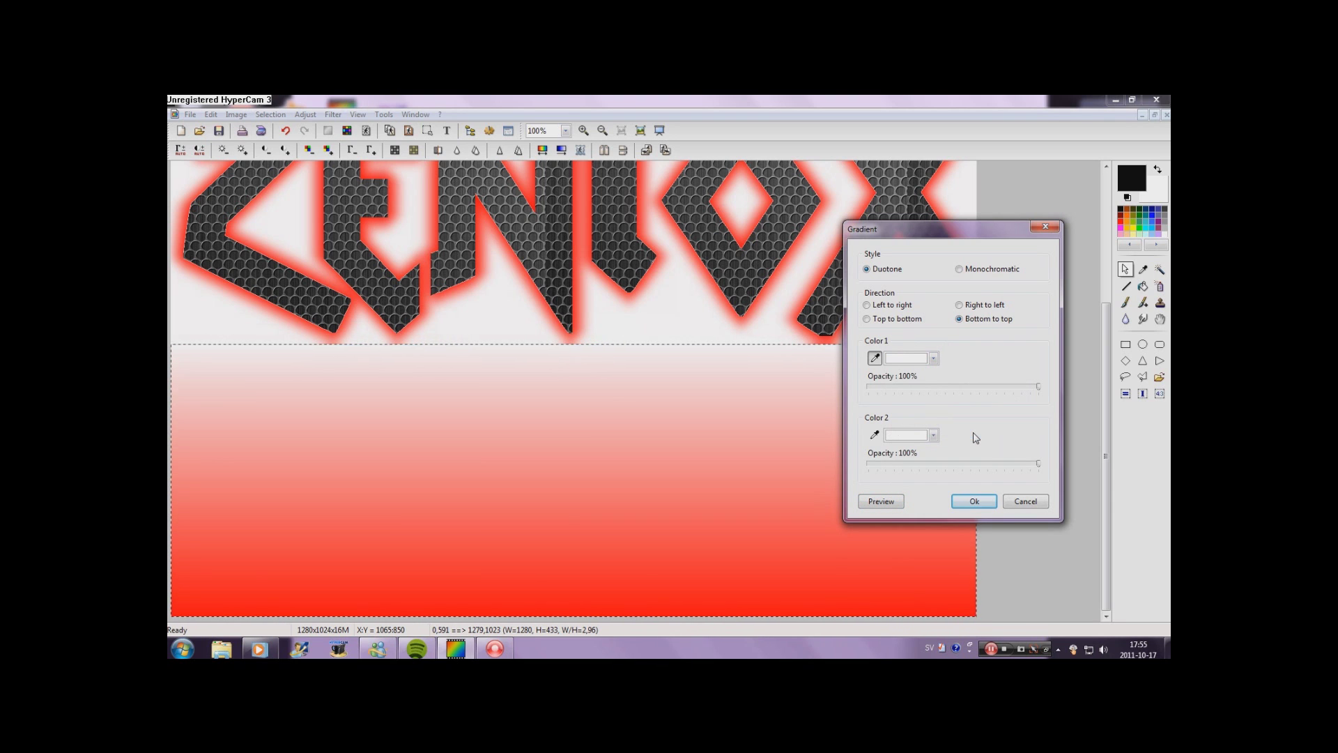
pyautogui.moveTo(1038, 463); pyautogui.dragTo(849, 465)
pyautogui.click(887, 504)
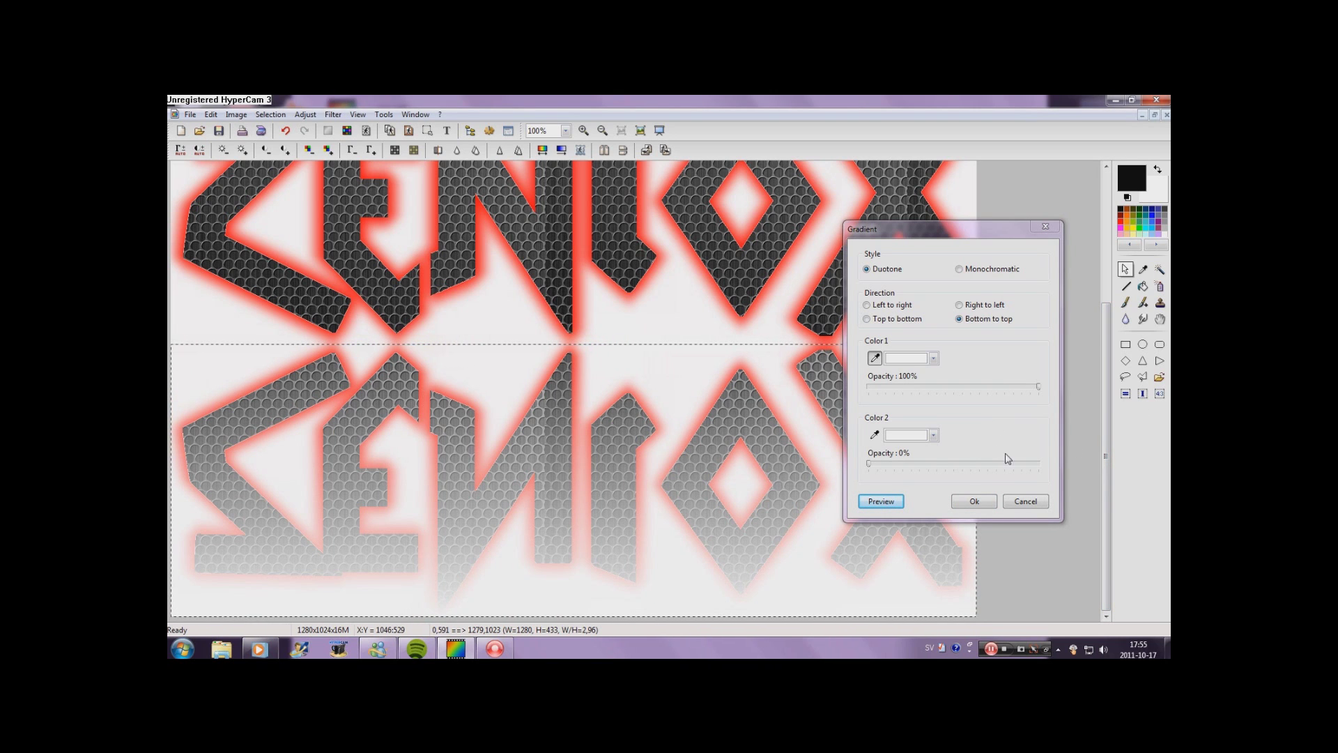
pyautogui.click(1038, 501)
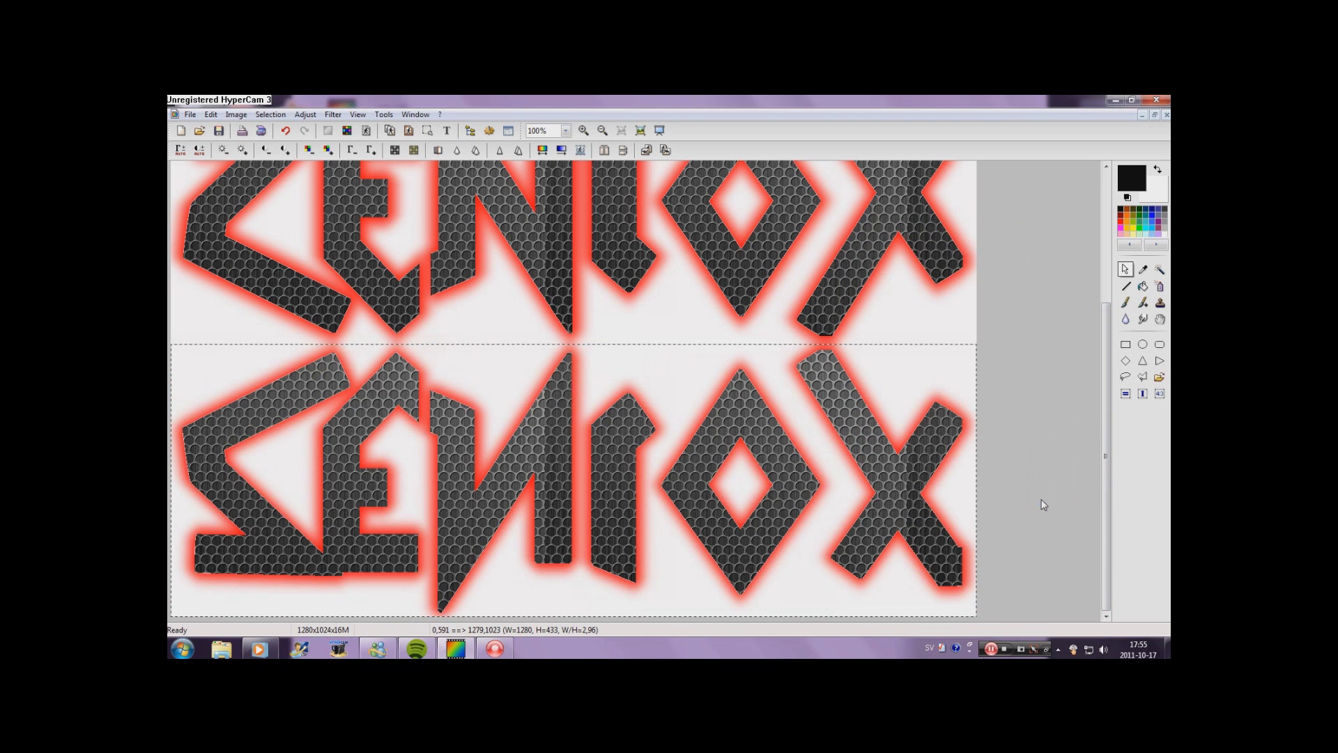
pyautogui.click(601, 131)
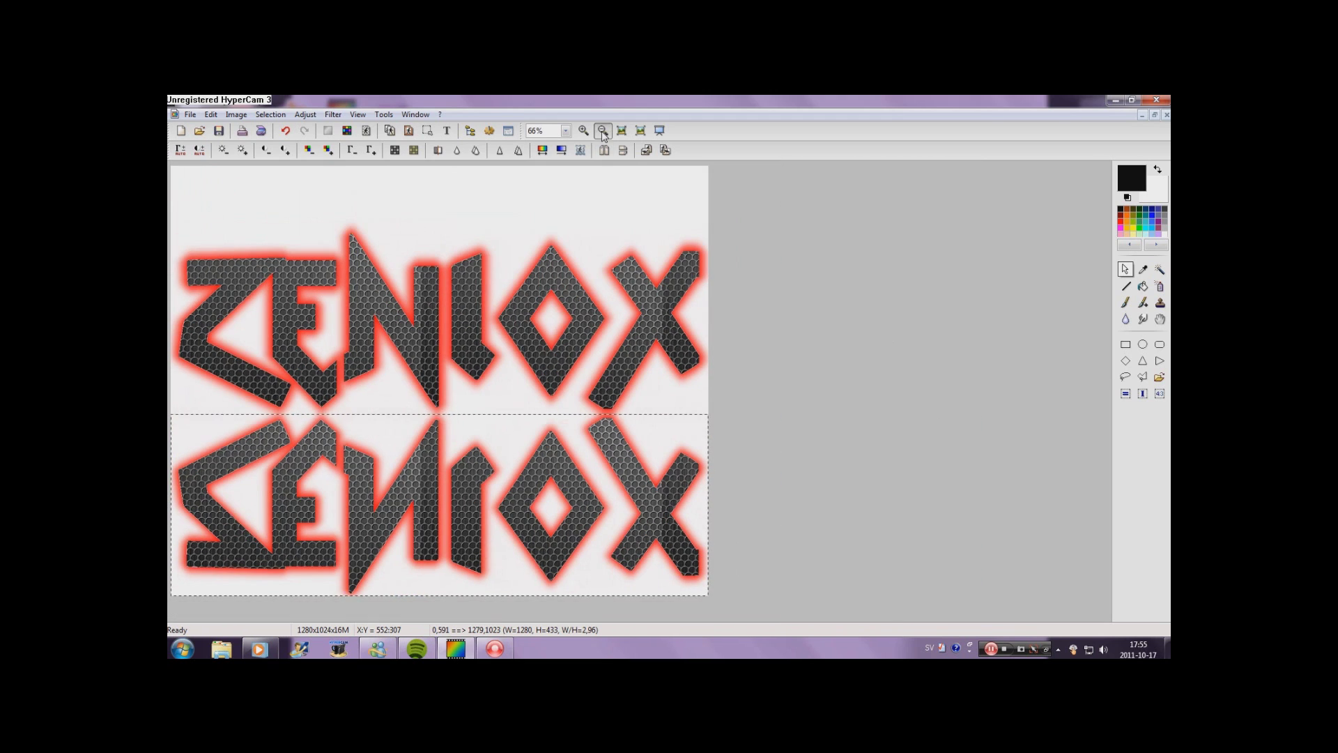
# Step: Apply a bottom-to-top gradient from white 100% to white 0% over the reflection
pyautogui.click(562, 150)
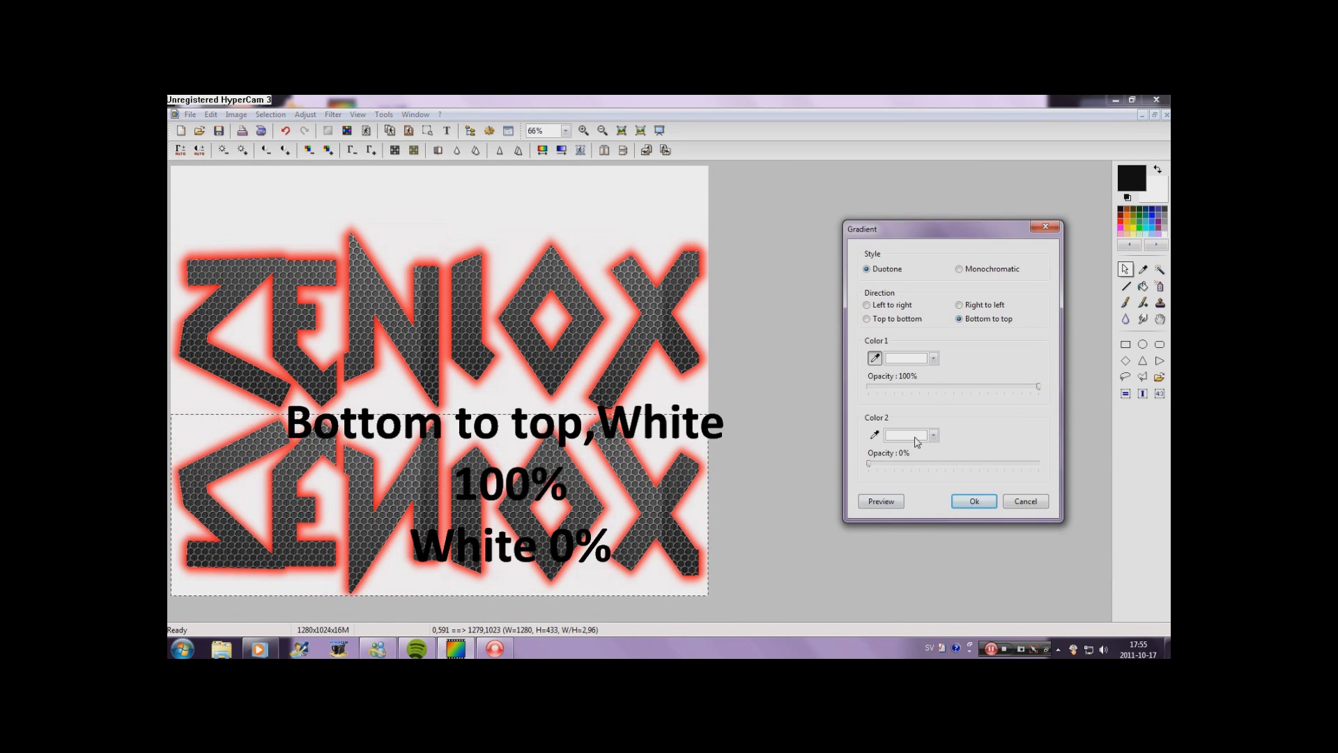
pyautogui.click(933, 435)
pyautogui.click(975, 510)
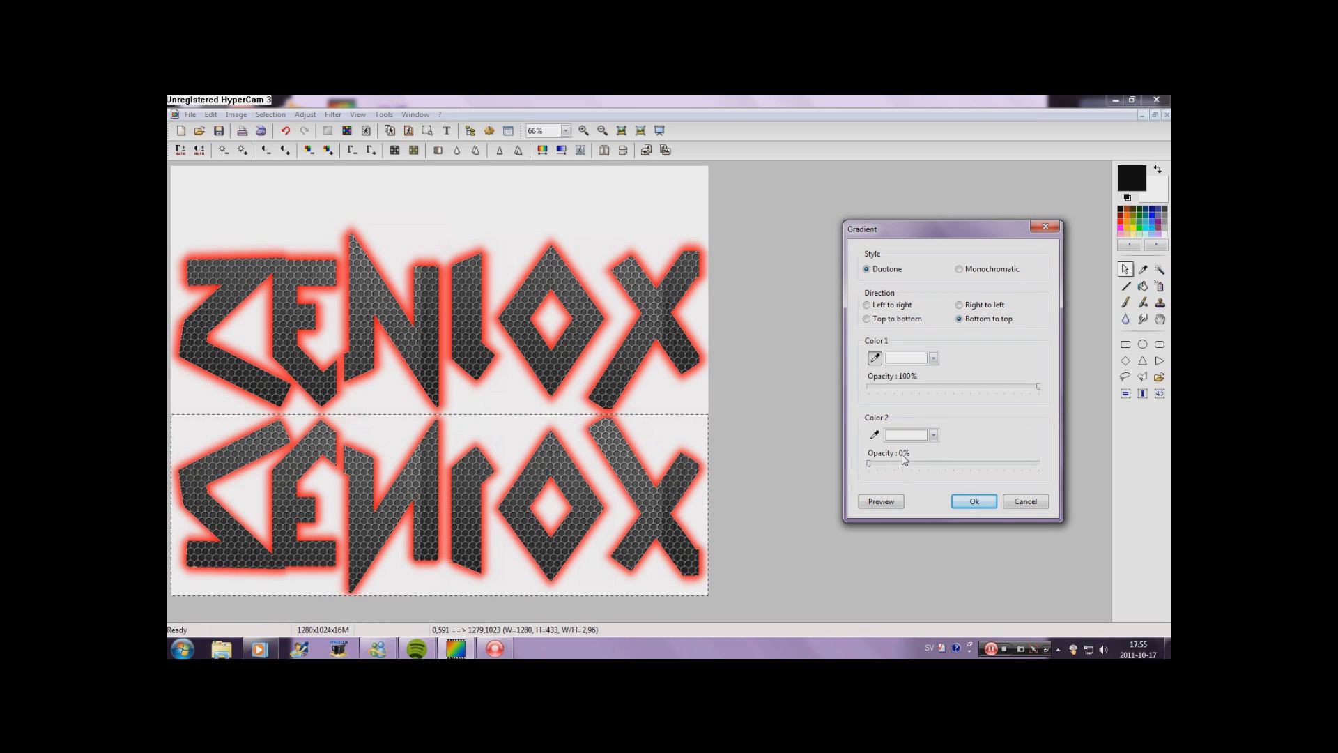
pyautogui.click(887, 503)
pyautogui.click(973, 502)
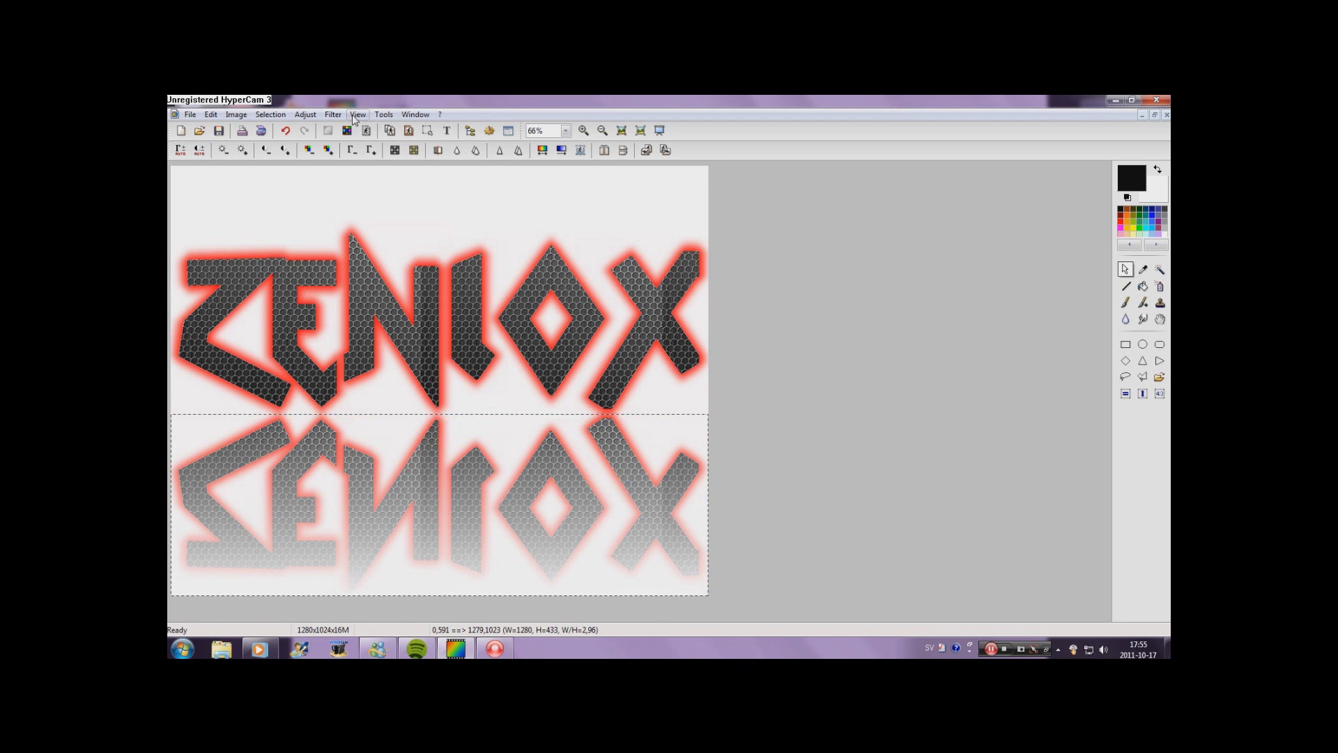
# Step: Apply the white fade a second time, remove the selection, and view the result full screen
pyautogui.click(542, 150)
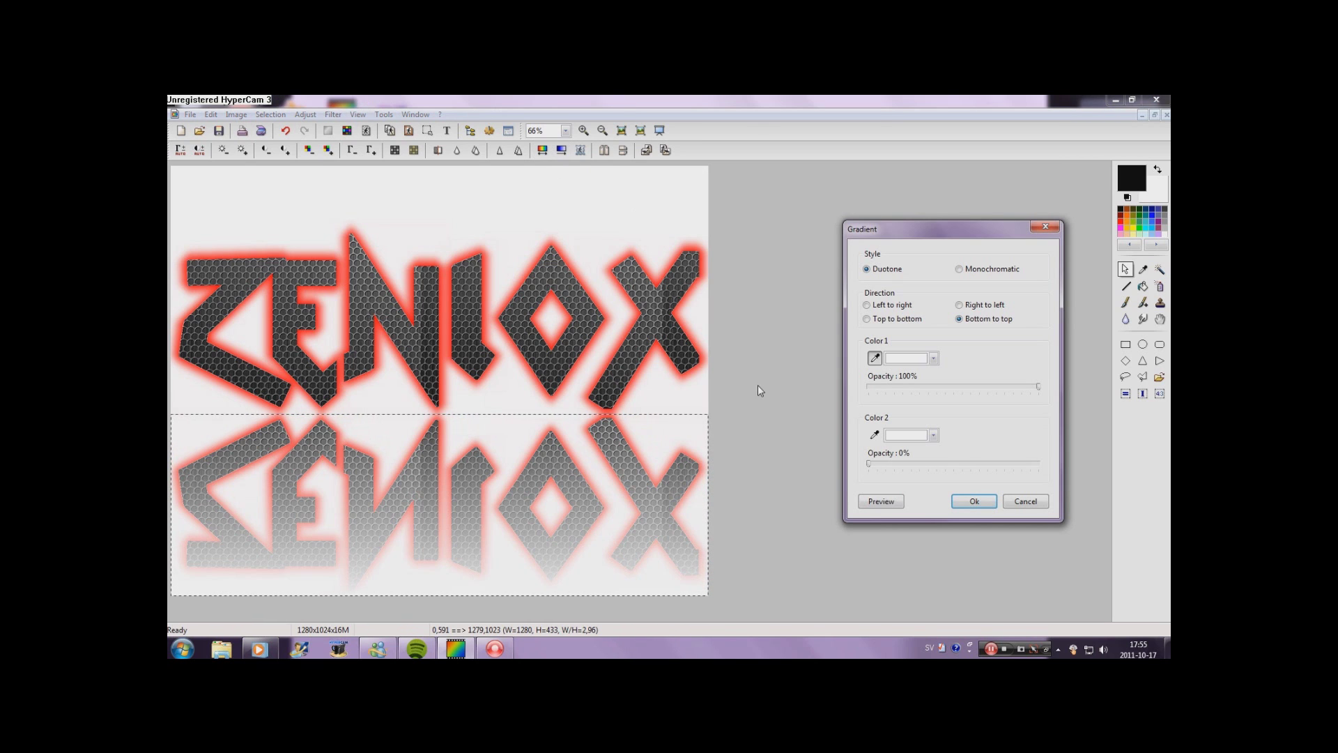
pyautogui.click(883, 502)
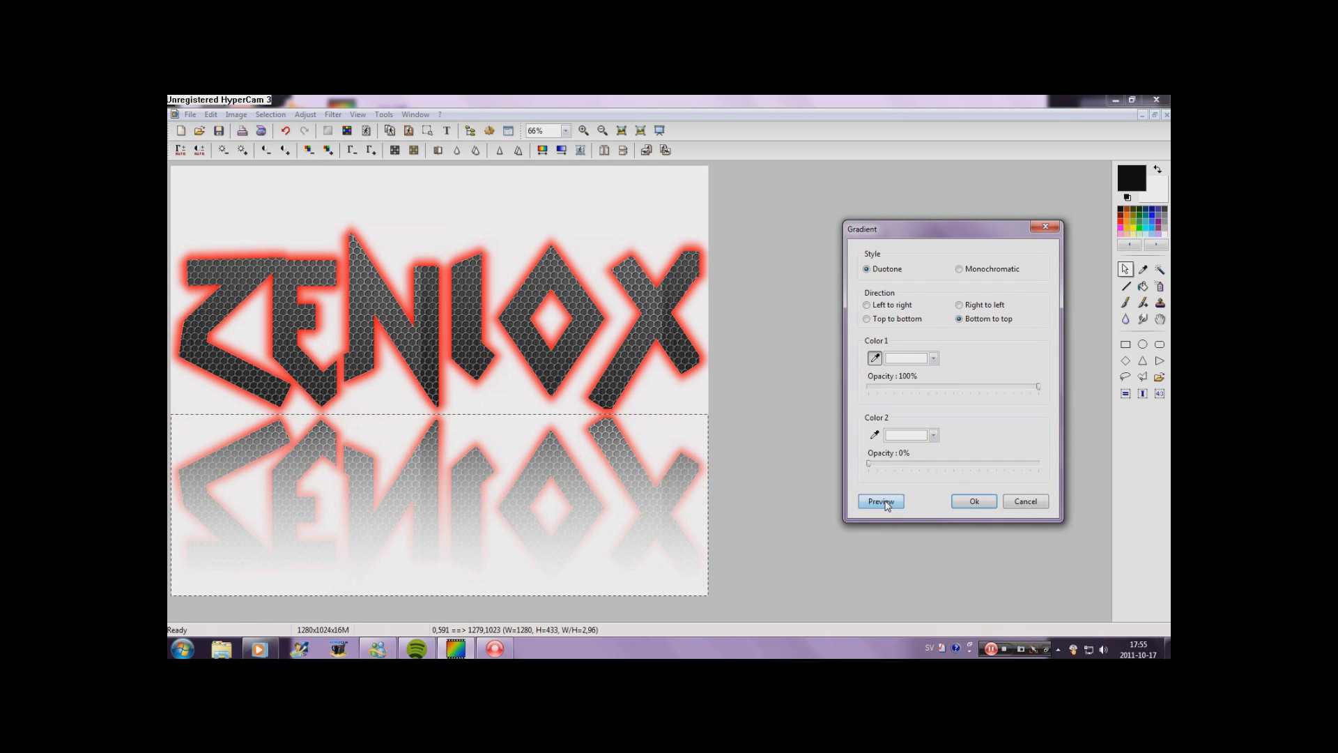
pyautogui.click(974, 501)
pyautogui.click(427, 131)
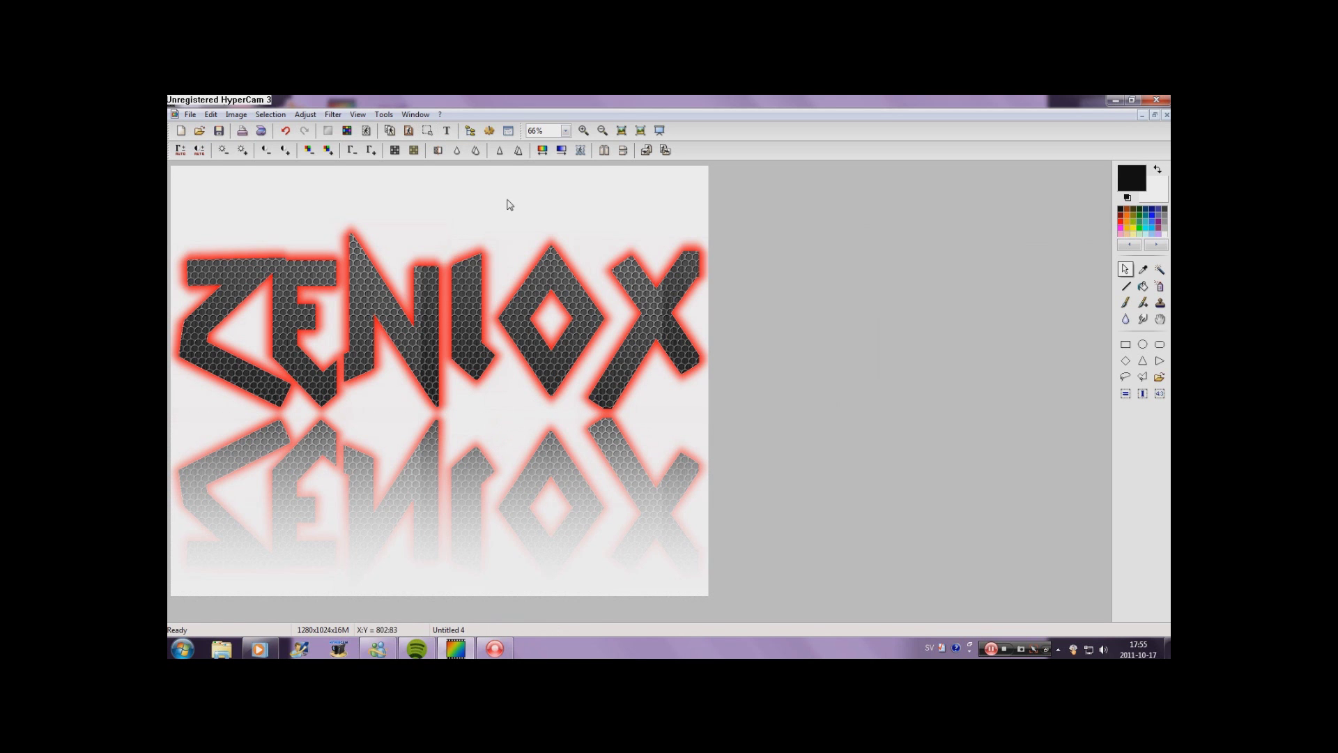
pyautogui.click(566, 130)
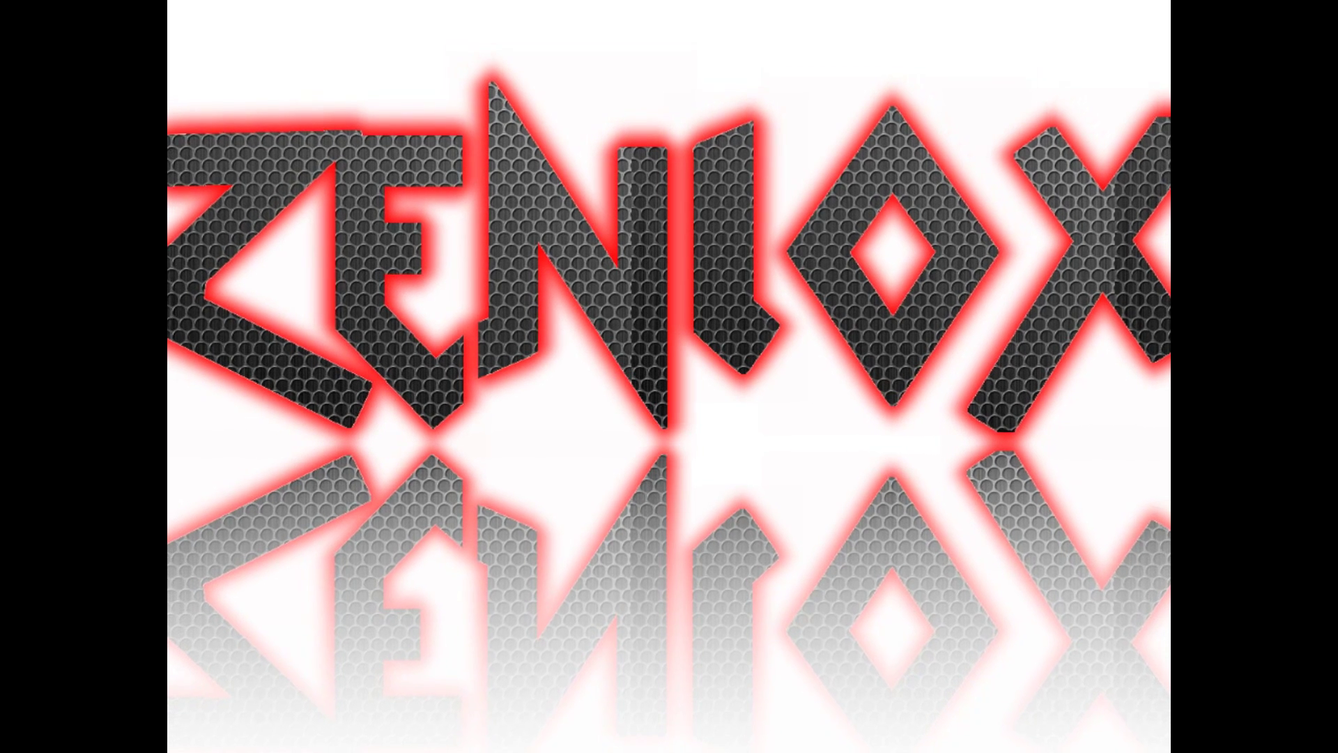